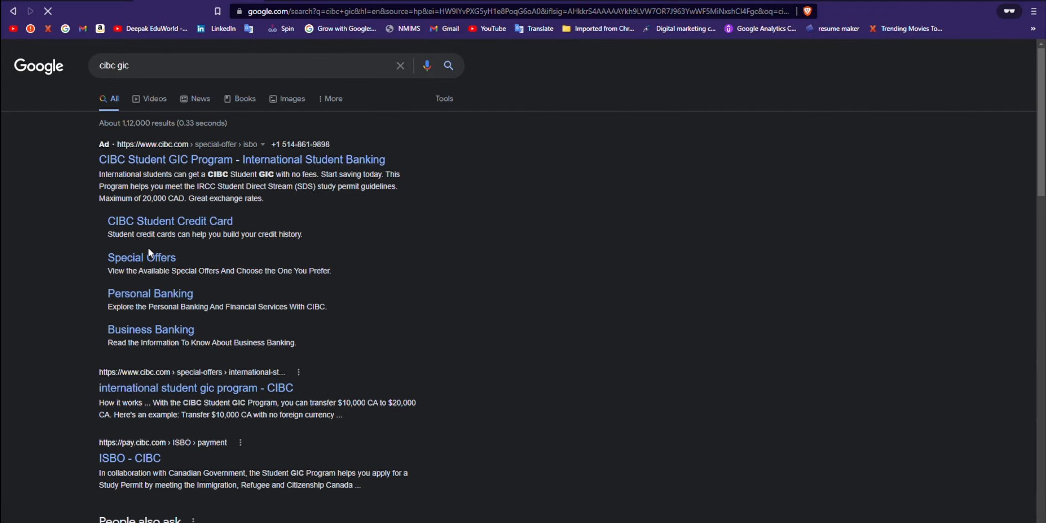
Step: Open the 'international student gic program - CIBC' result from the 'cibc gic' Google search
scroll(156, 263, "down", 2)
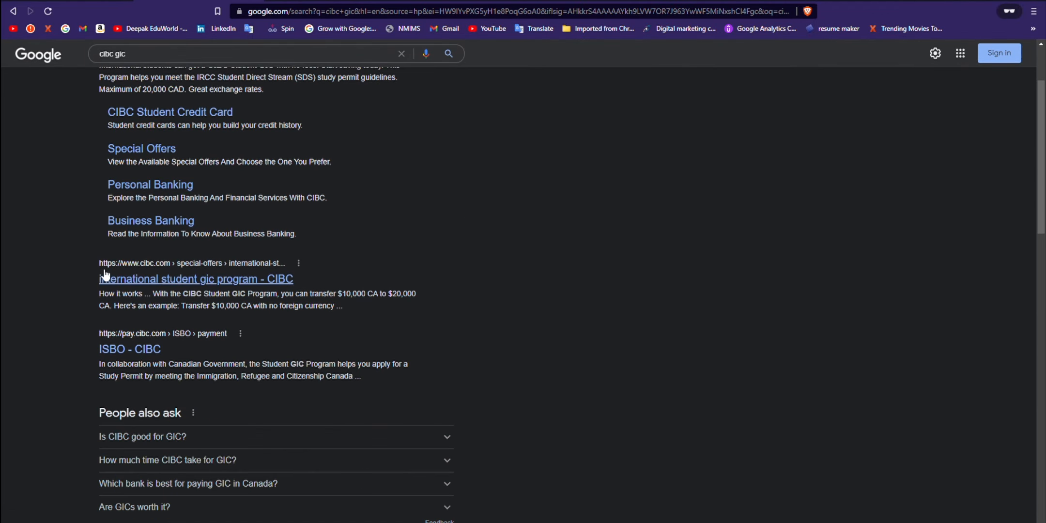
left_click_drag(105, 269, 304, 275)
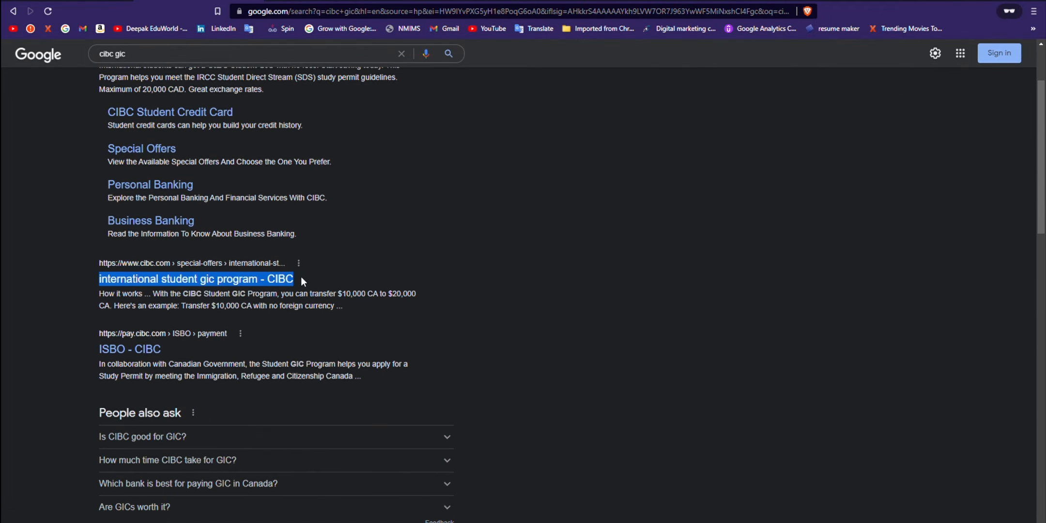
left_click(172, 279)
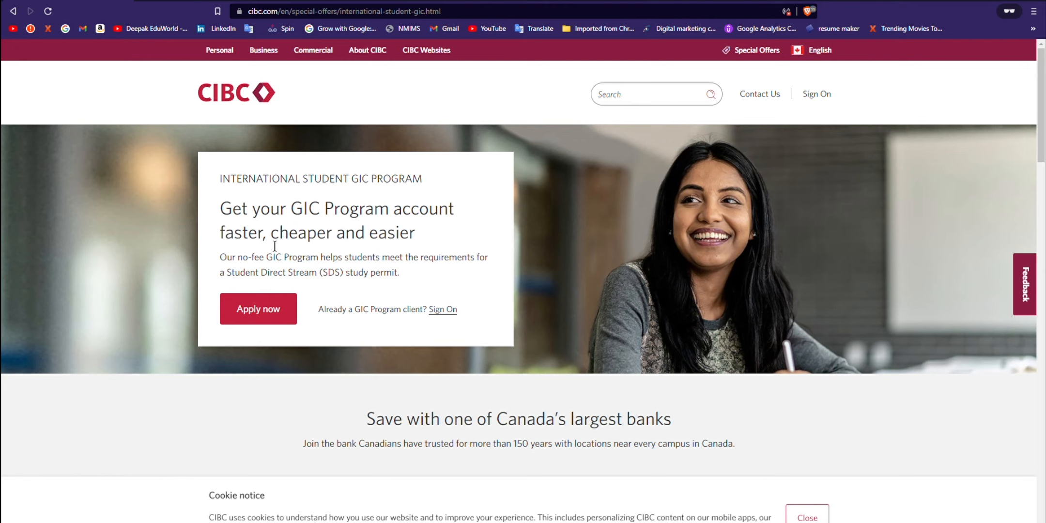
Step: Start the GIC application with Apply now and dismiss the Important Information pop-up
scroll(274, 246, "down", 10)
scroll(327, 312, "up", 10)
left_click(258, 308)
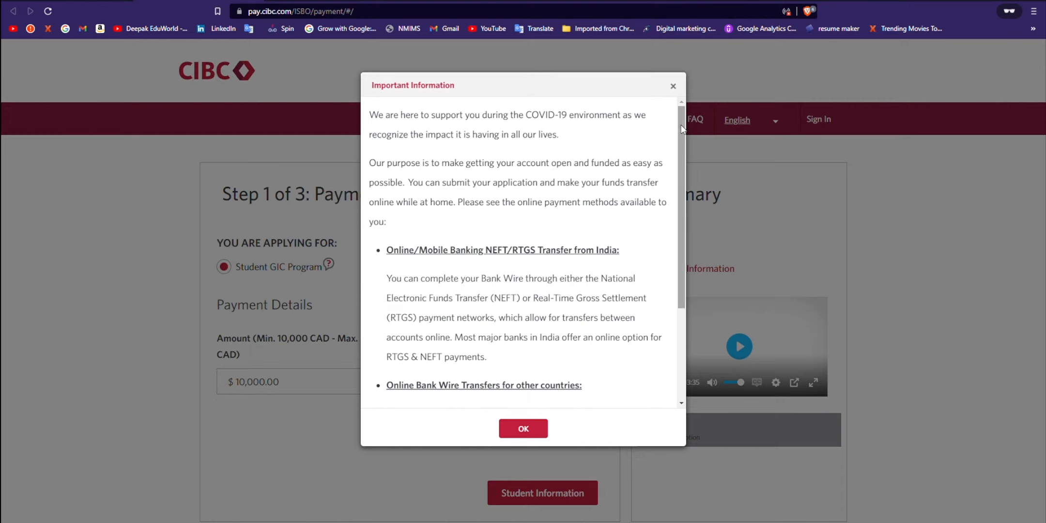
left_click_drag(681, 122, 692, 216)
left_click_drag(692, 250, 687, 130)
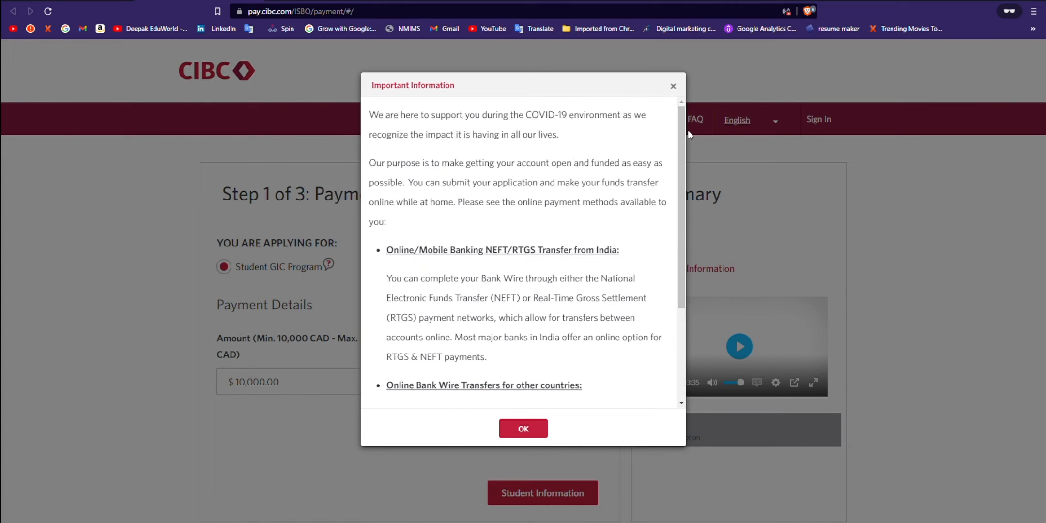
left_click(524, 428)
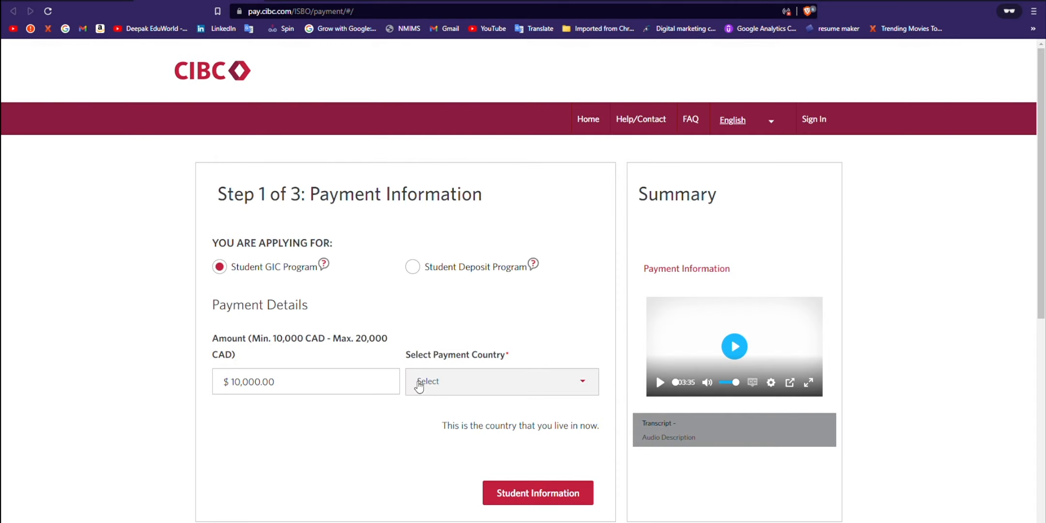
Step: Switch between the Student Deposit and Student GIC programs, ending on Student GIC
scroll(169, 309, "down", 2)
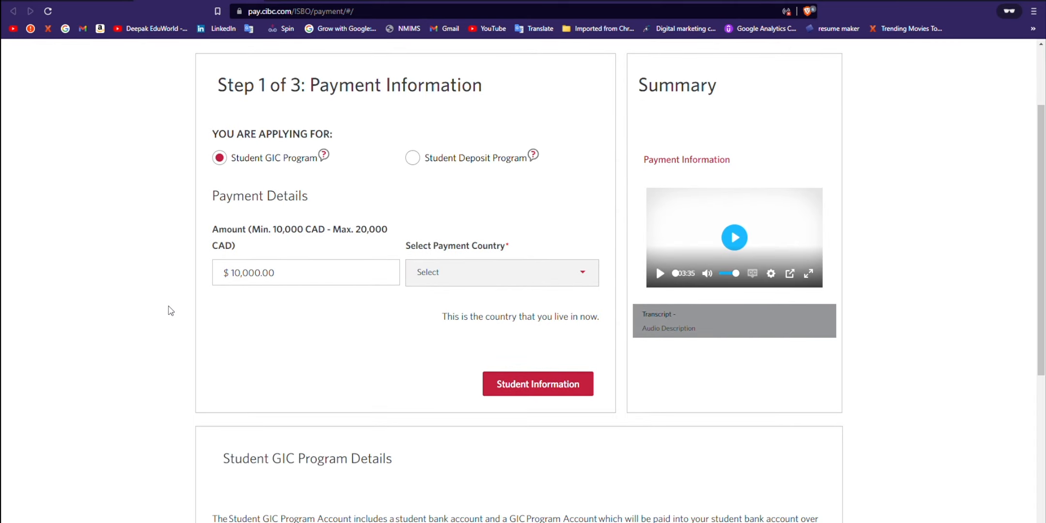
scroll(170, 310, "up", 2)
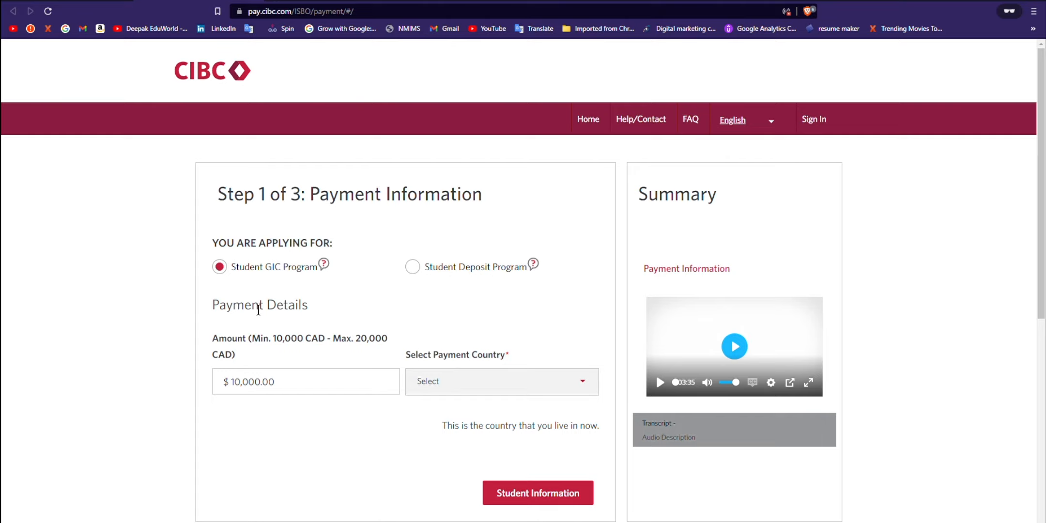
left_click(421, 274)
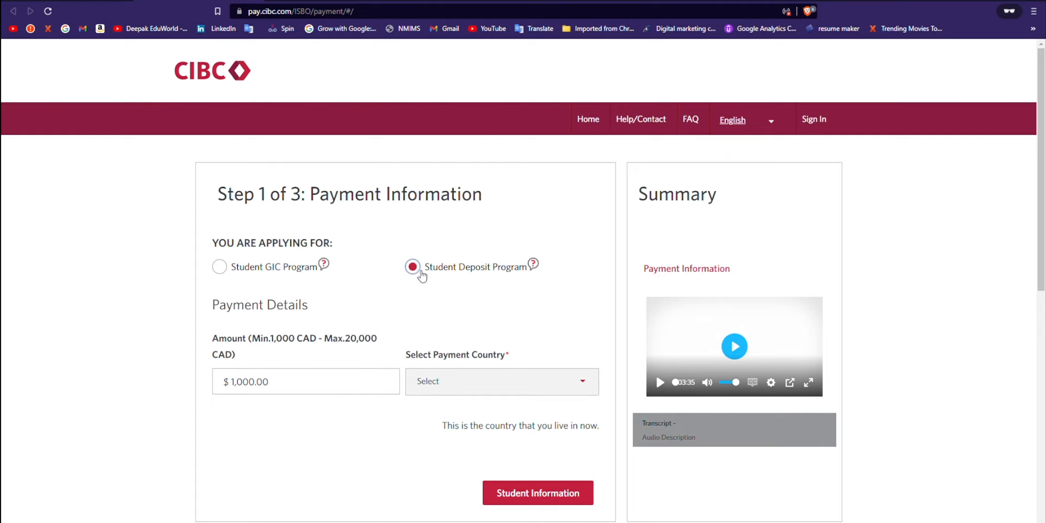
left_click(223, 269)
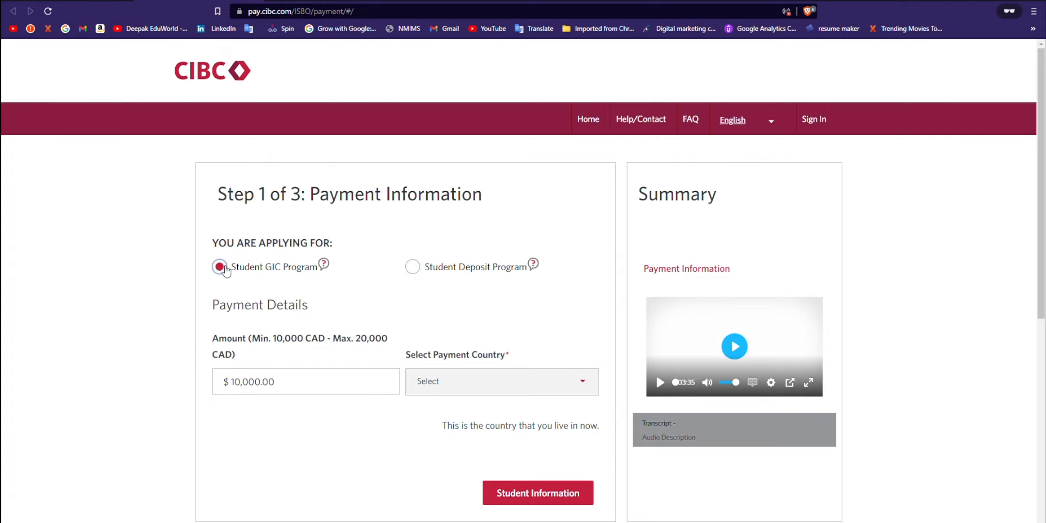
left_click(423, 274)
left_click(222, 275)
Step: Leave the Student GIC amount unchanged at $10,000.00
left_click_drag(290, 392, 221, 392)
left_click(298, 390)
left_click_drag(306, 388, 227, 389)
left_click(272, 344)
left_click_drag(273, 341, 322, 342)
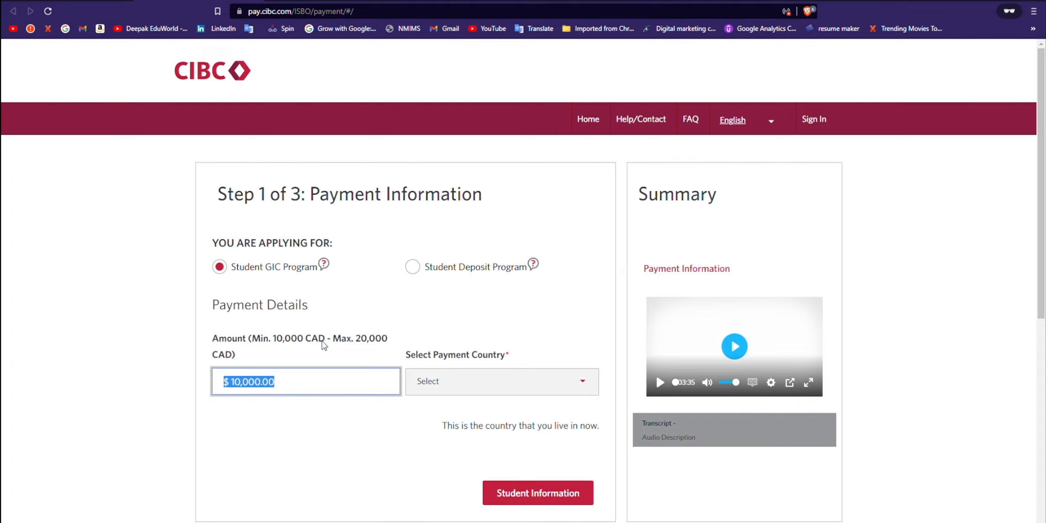
left_click(315, 386)
left_click_drag(236, 387, 229, 393)
left_click(303, 394)
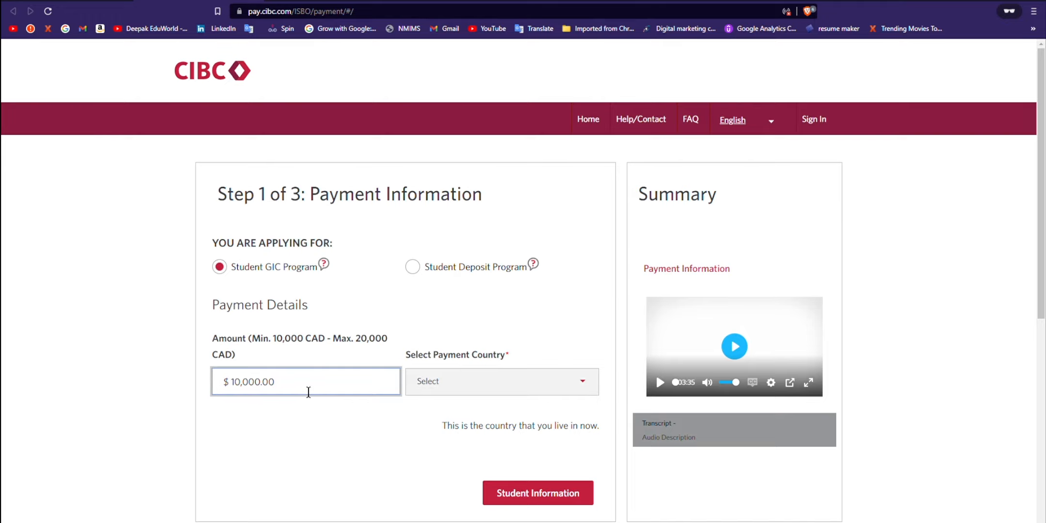
left_click_drag(308, 392, 199, 381)
left_click(297, 428)
scroll(295, 407, "down", 1)
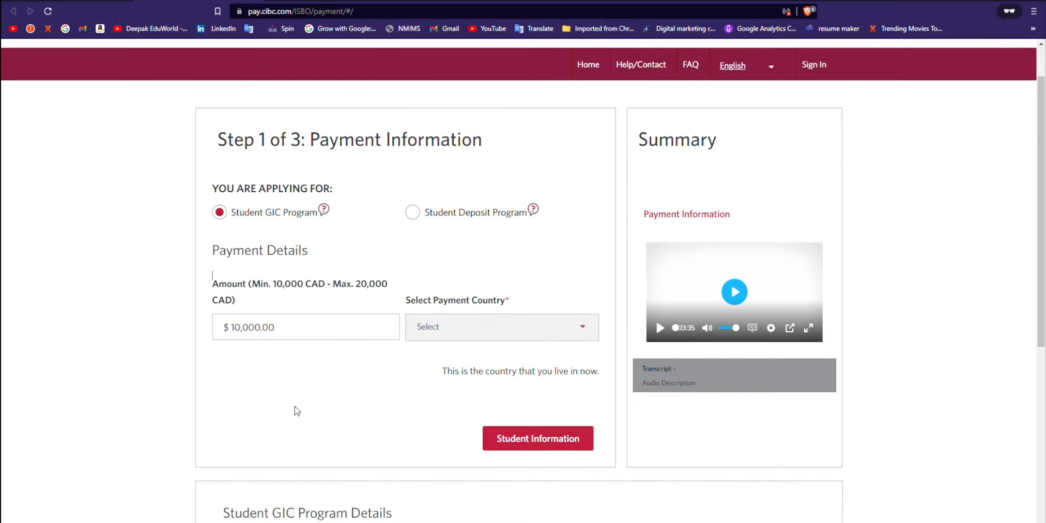
Step: Set the payment country to India
left_click(533, 335)
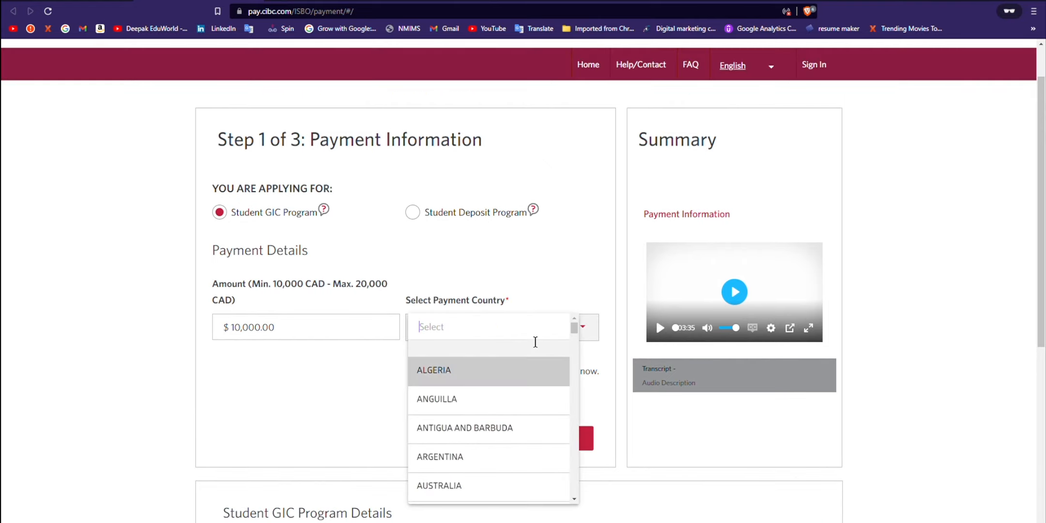
type("india")
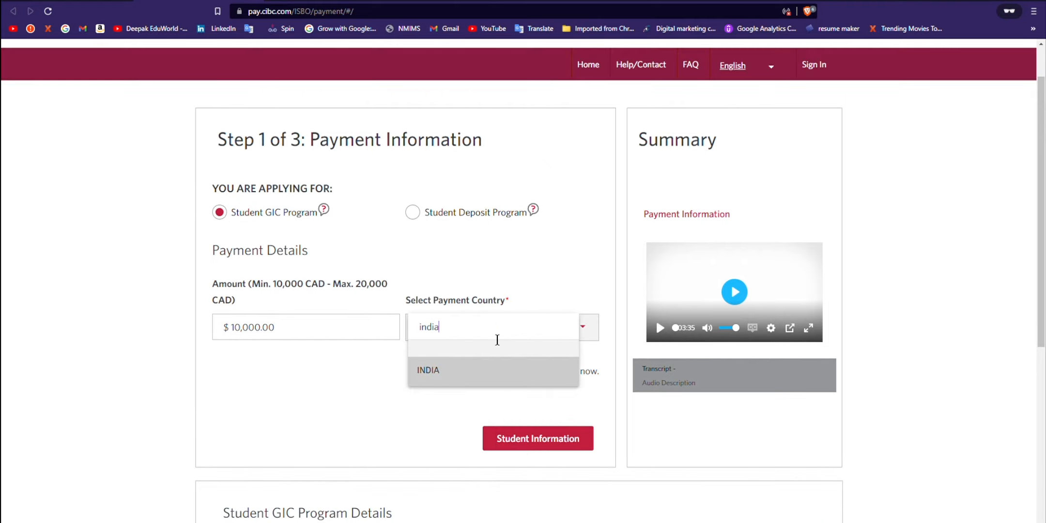
left_click(476, 383)
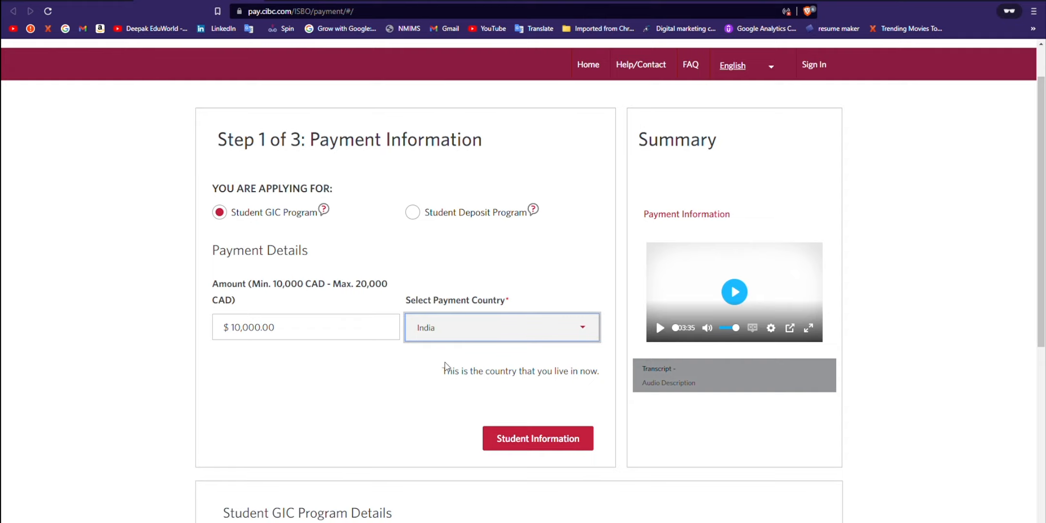
scroll(441, 384, "down", 3)
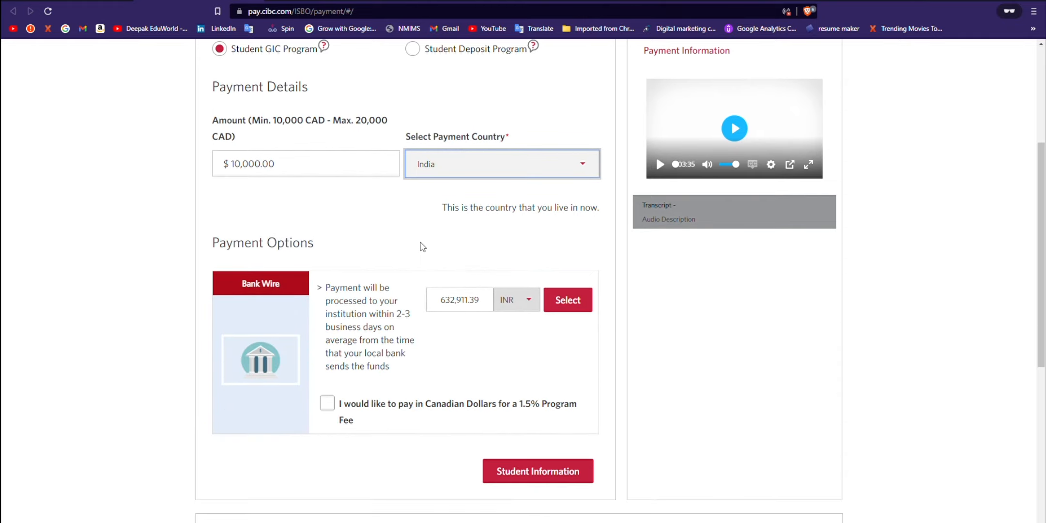
left_click_drag(222, 247, 320, 242)
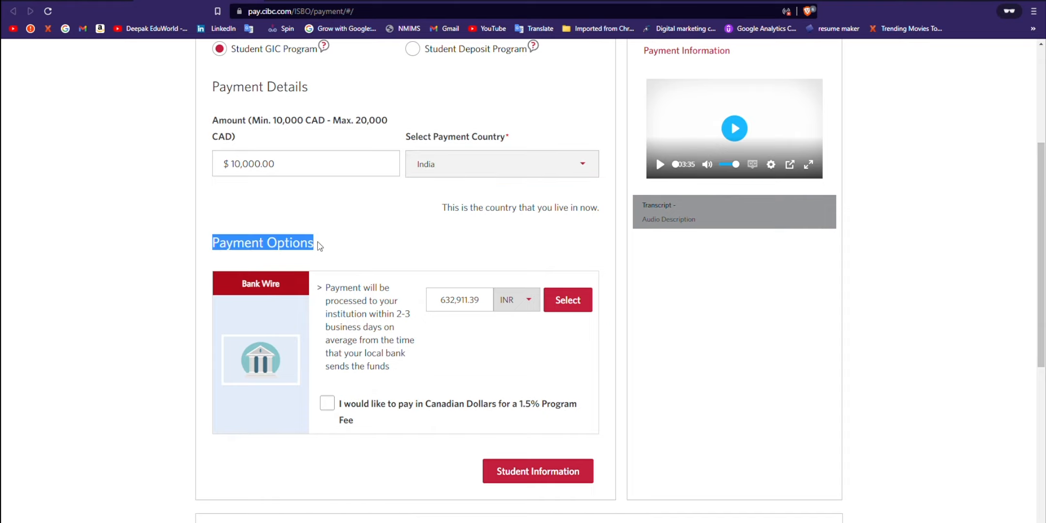
left_click(320, 247)
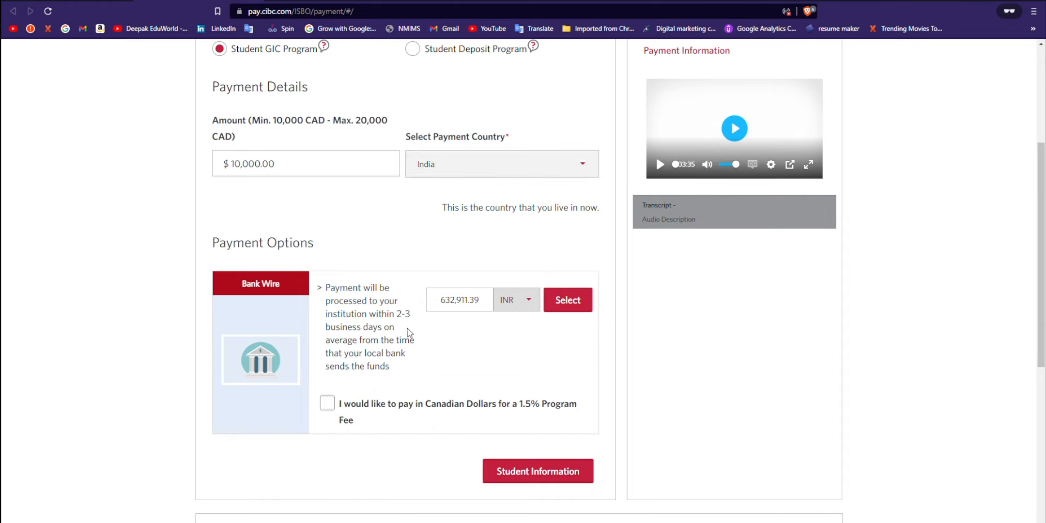
Step: Pay in Canadian dollars, with a 150.00 CAD fee and 10,150.00 CAD total
left_click(334, 406)
left_click(335, 408)
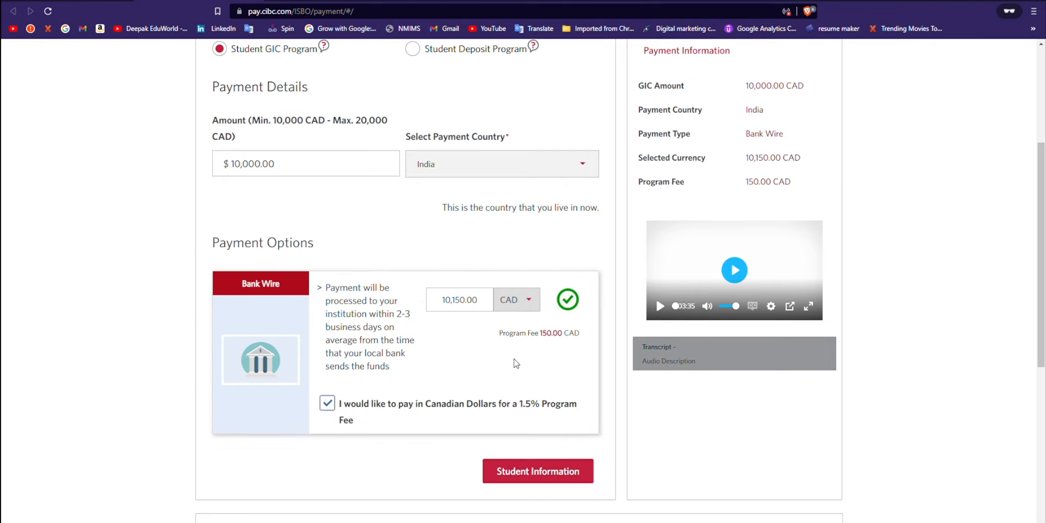
left_click_drag(539, 334, 588, 336)
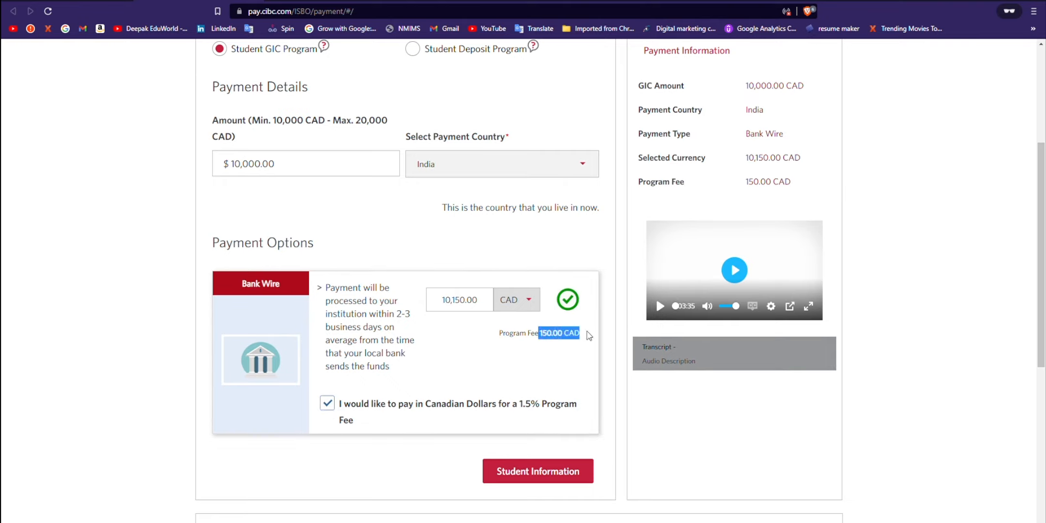
left_click(573, 343)
left_click_drag(542, 341, 591, 345)
left_click_drag(729, 156, 815, 165)
left_click(788, 167)
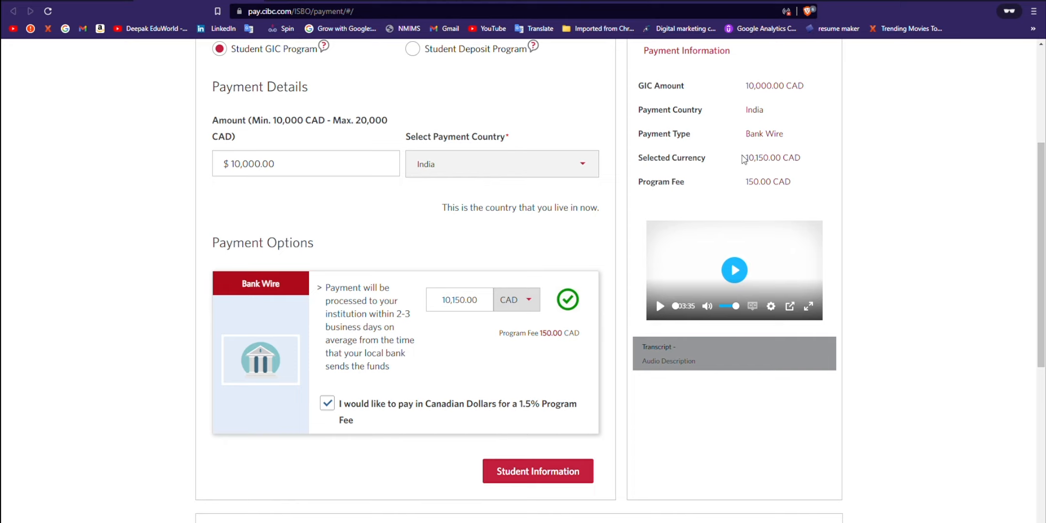
left_click_drag(744, 160, 811, 163)
left_click(716, 168)
Step: Continue to Step 2 of 3: Student Information
scroll(417, 440, "down", 2)
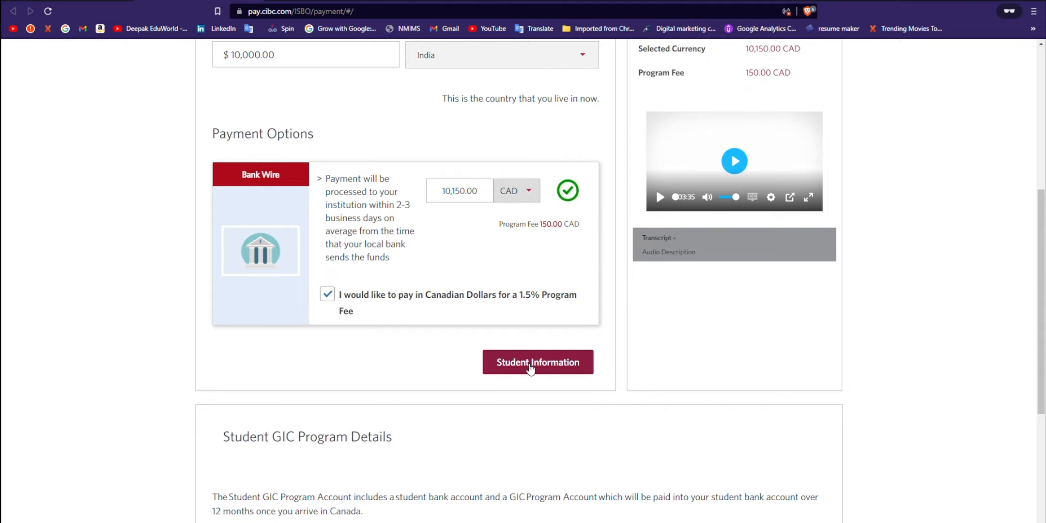
scroll(530, 368, "down", 2)
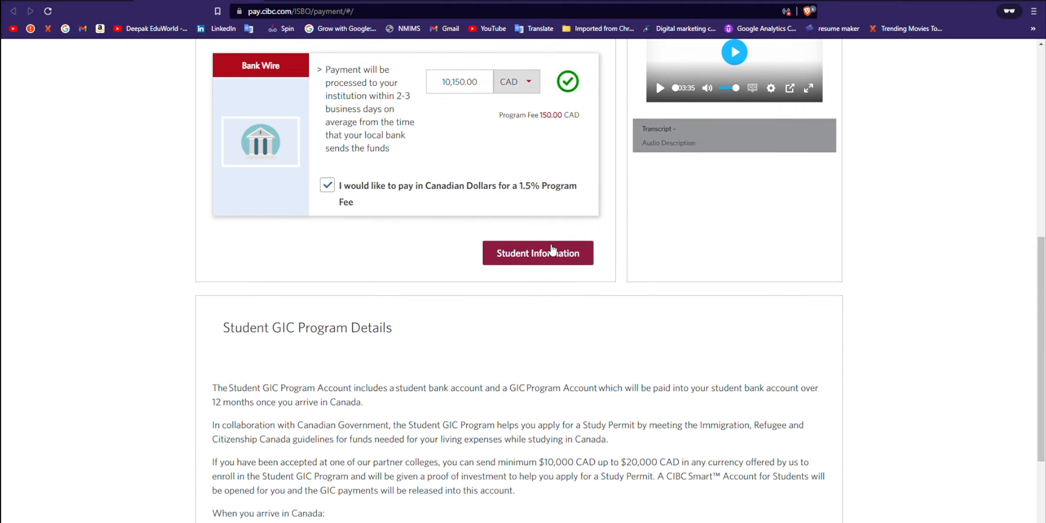
left_click(542, 253)
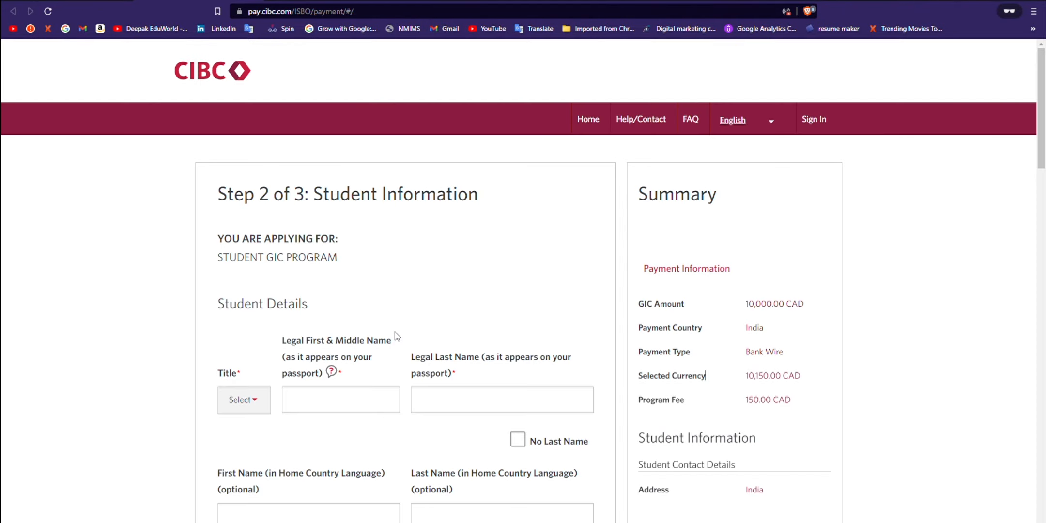
Step: Set the student's title to Mr
scroll(417, 305, "down", 2)
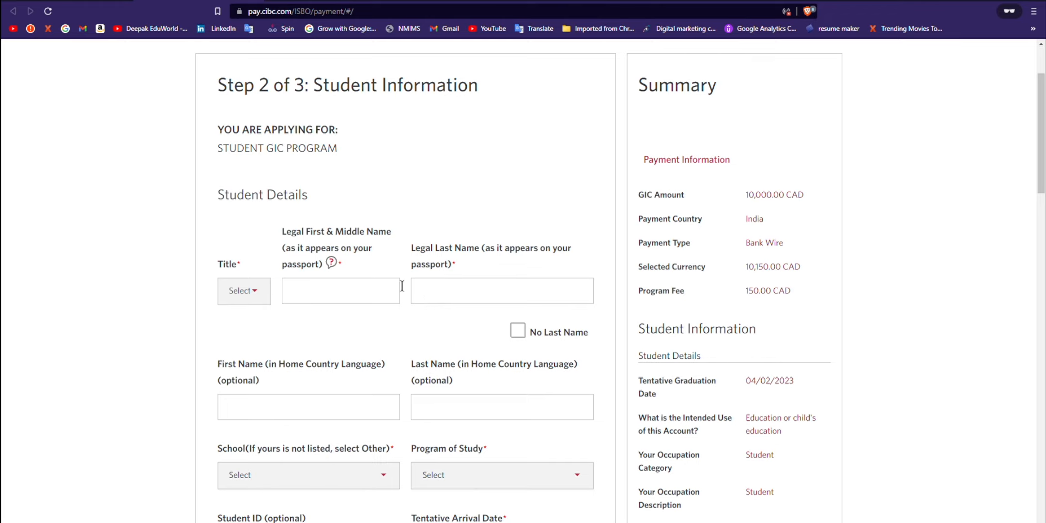
left_click_drag(315, 97, 481, 97)
left_click(422, 137)
left_click(241, 286)
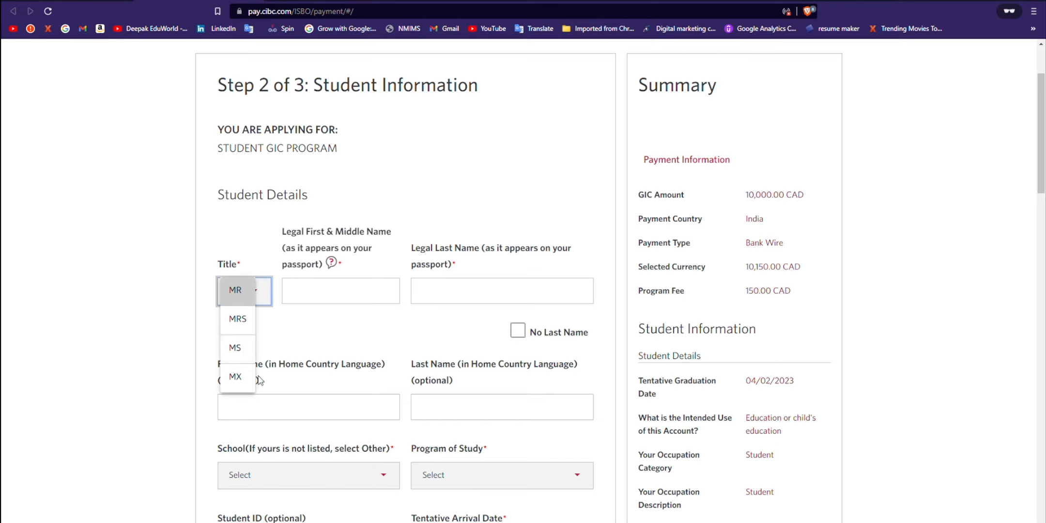
left_click(238, 294)
Step: Enter the student's legal first name and last name
left_click(326, 301)
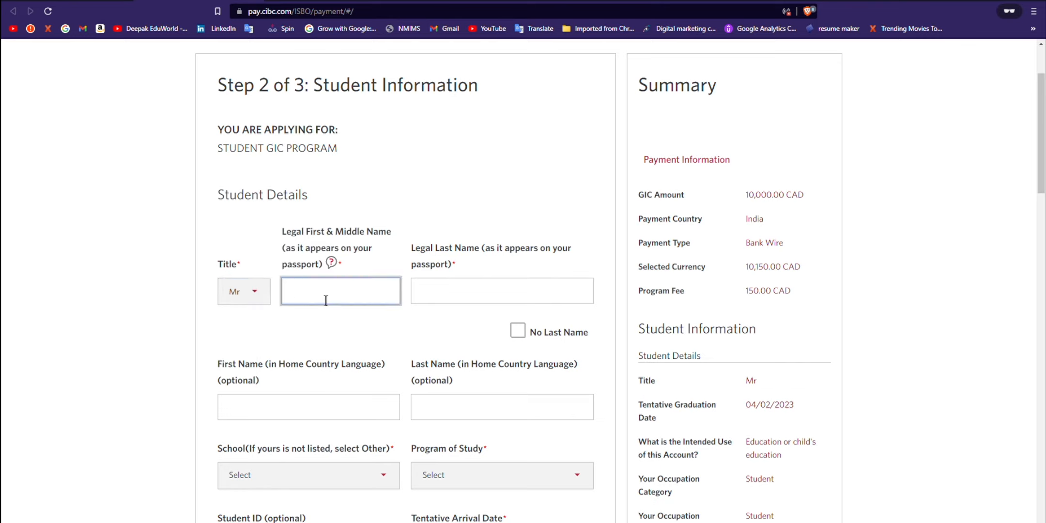
key("Tab")
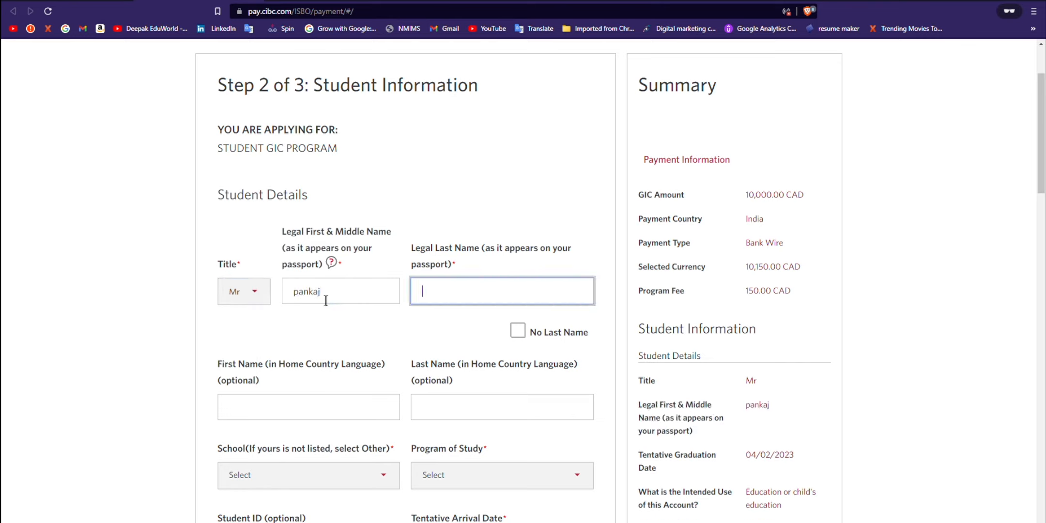
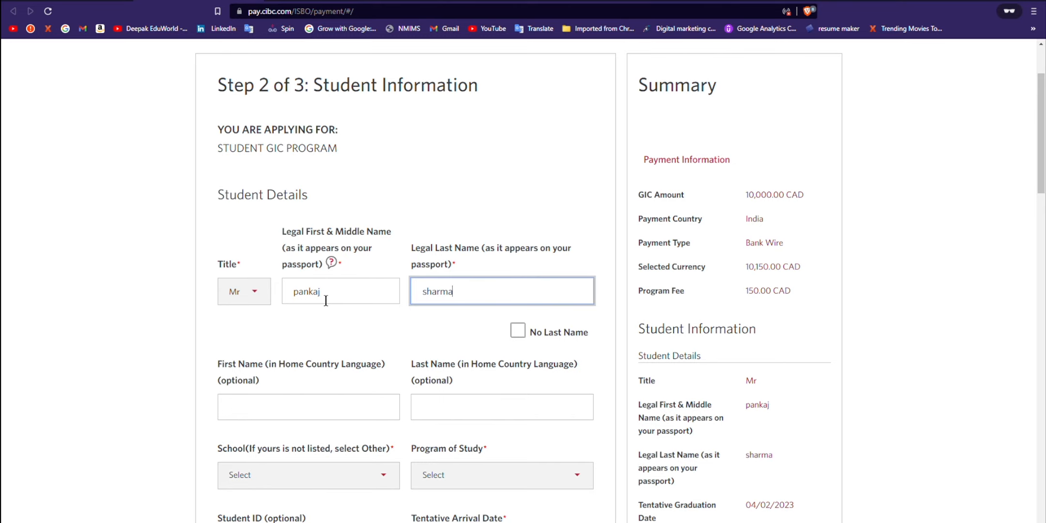
scroll(408, 352, "down", 1)
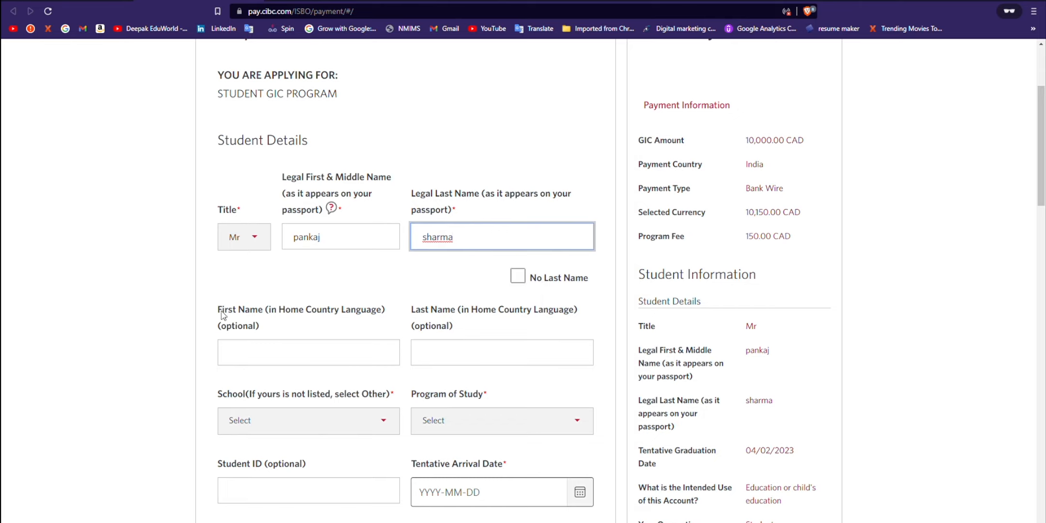
left_click_drag(221, 314, 369, 313)
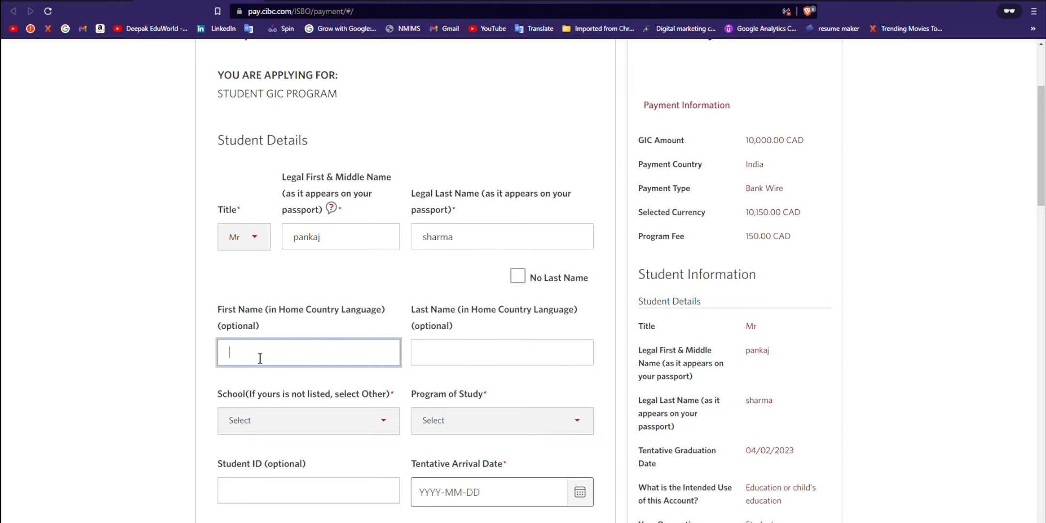
scroll(260, 358, "down", 1)
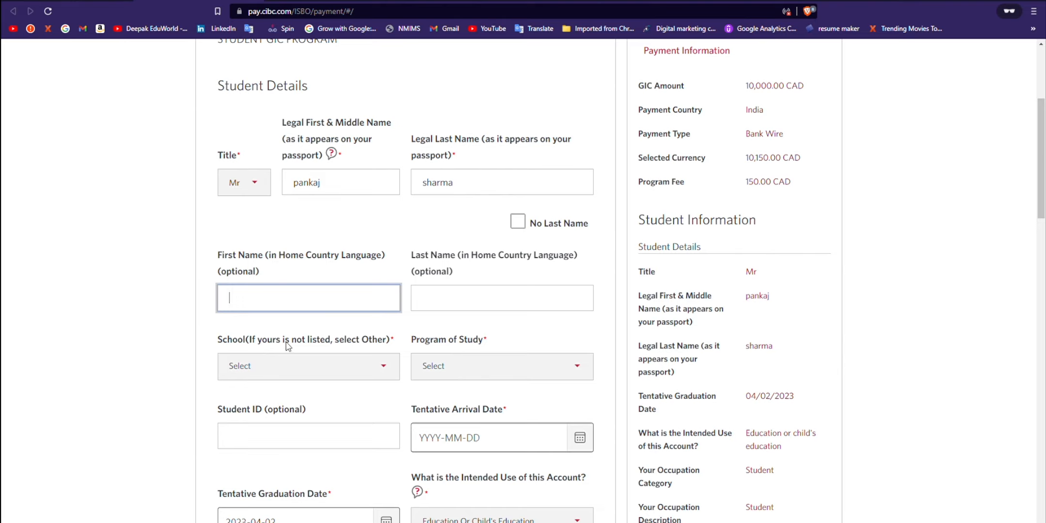
Step: Search the school list for York University and choose York University - Glendon
left_click(358, 375)
left_click(378, 373)
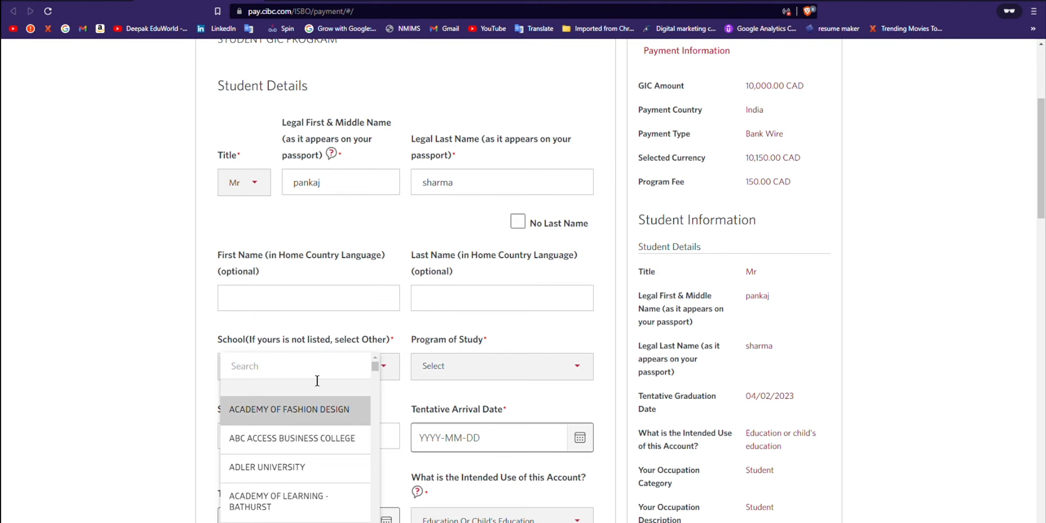
type("y")
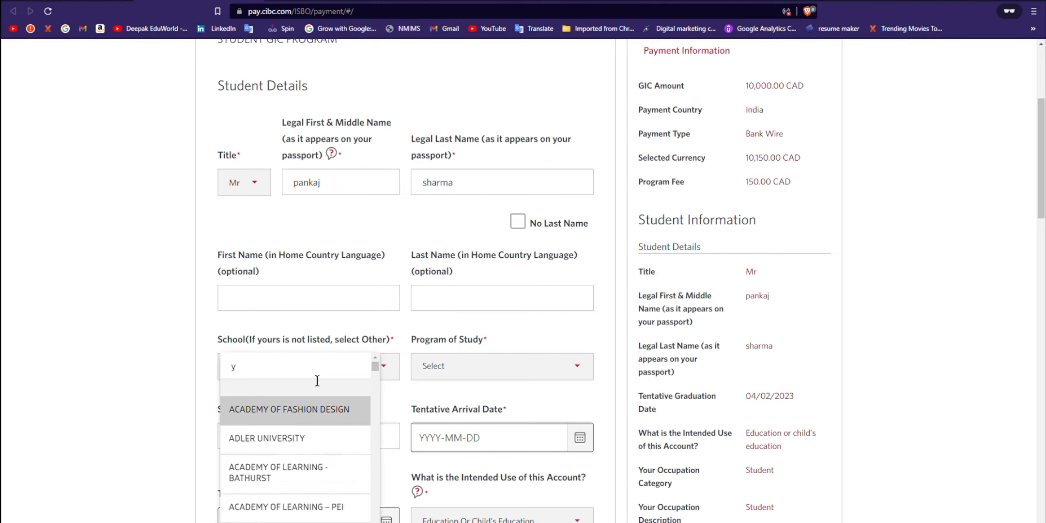
type("o")
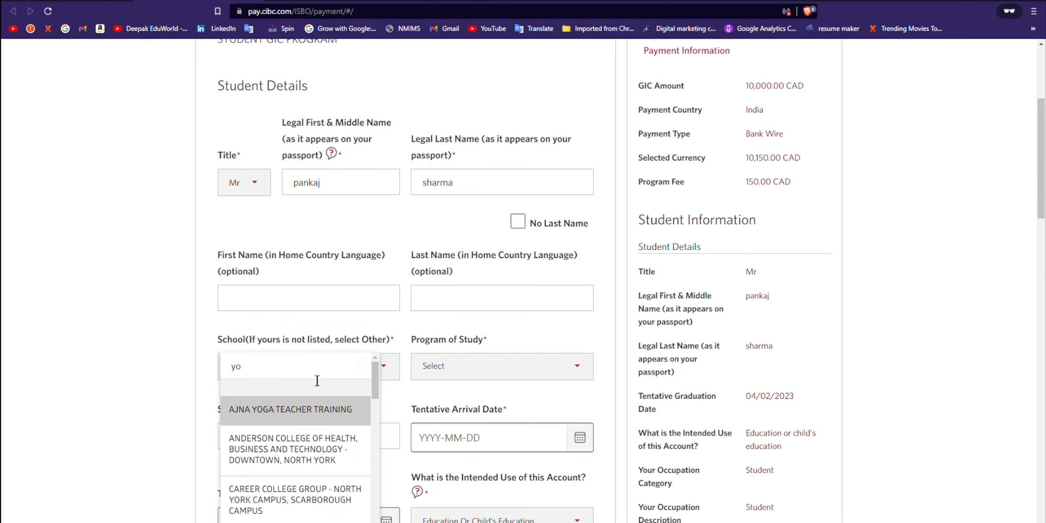
key("BackSpace")
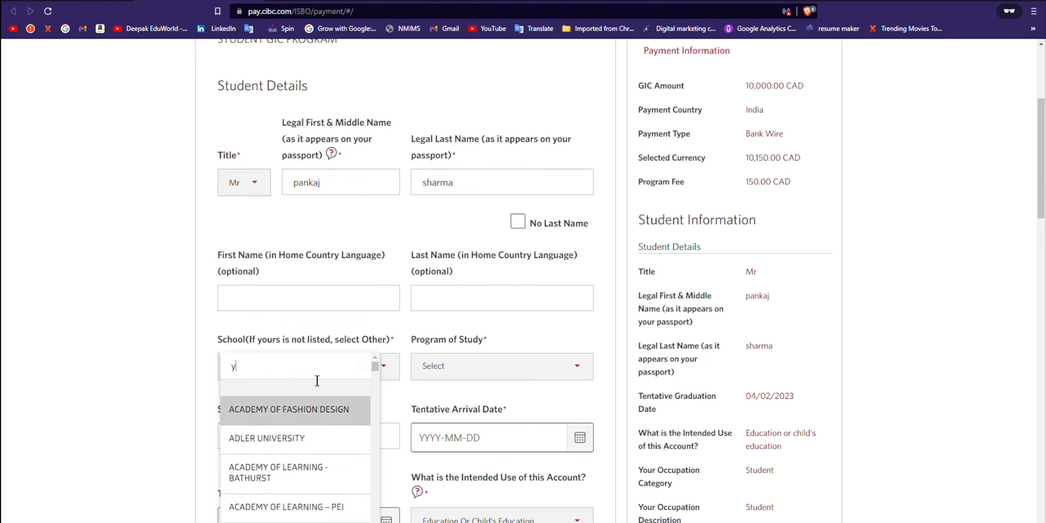
type("o")
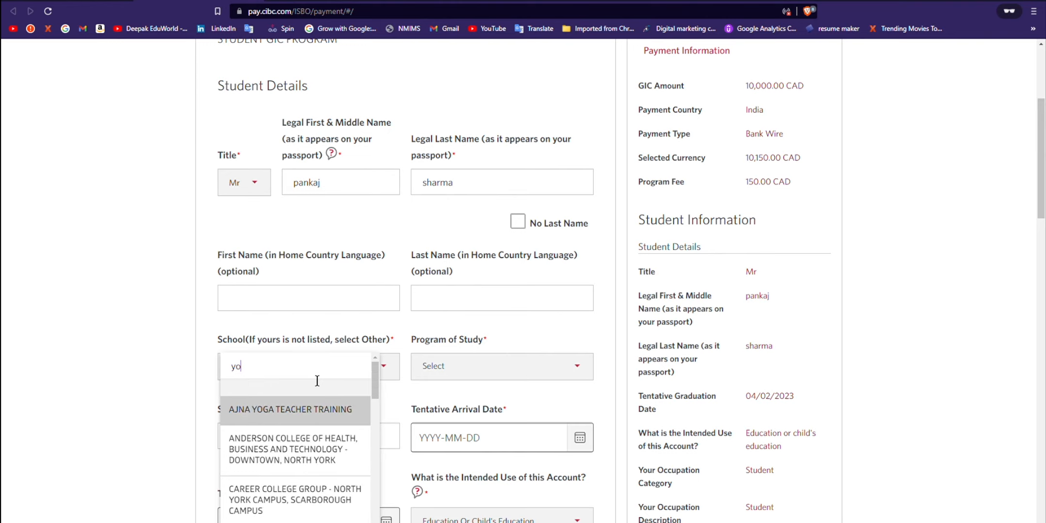
type("rk")
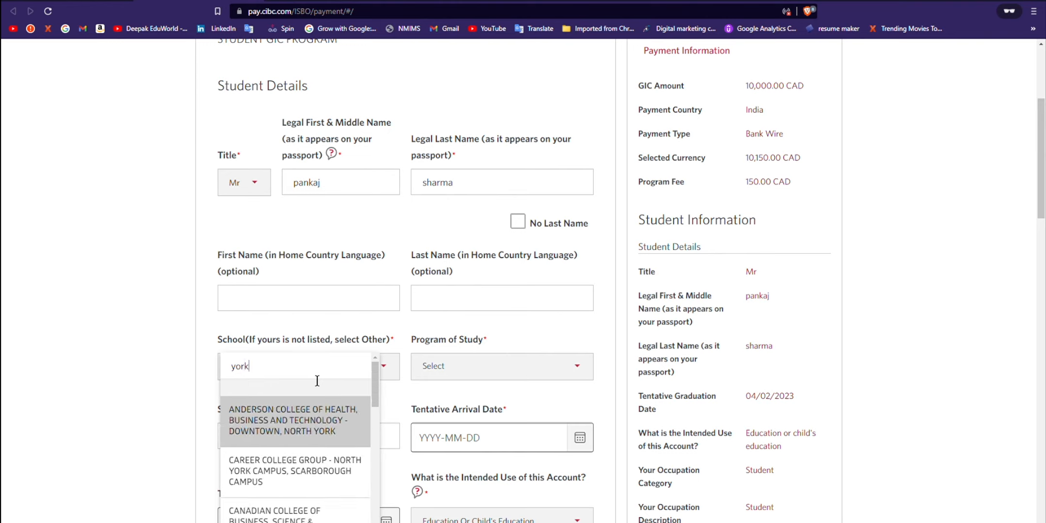
type(" un")
left_click(315, 411)
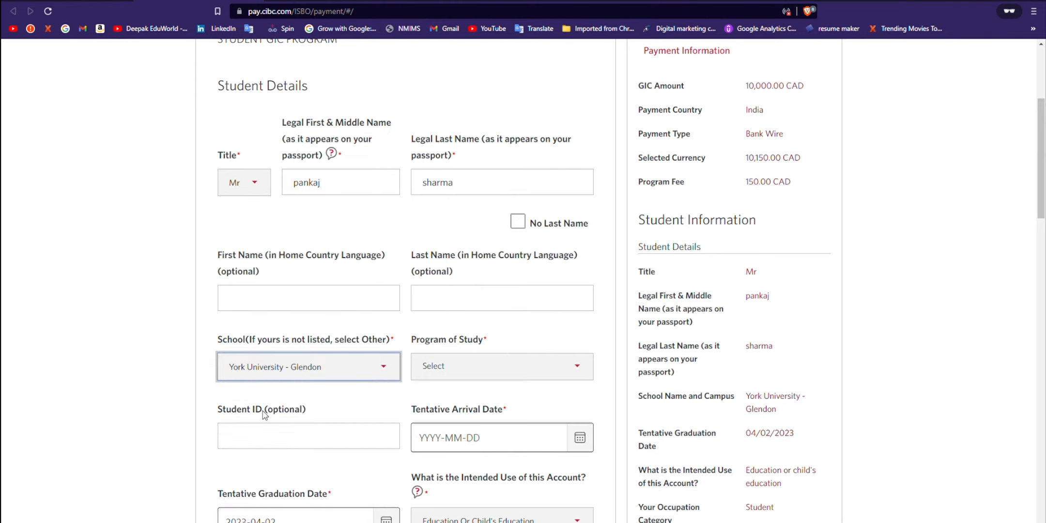
Step: Set the program of study to Accounting
left_click(477, 375)
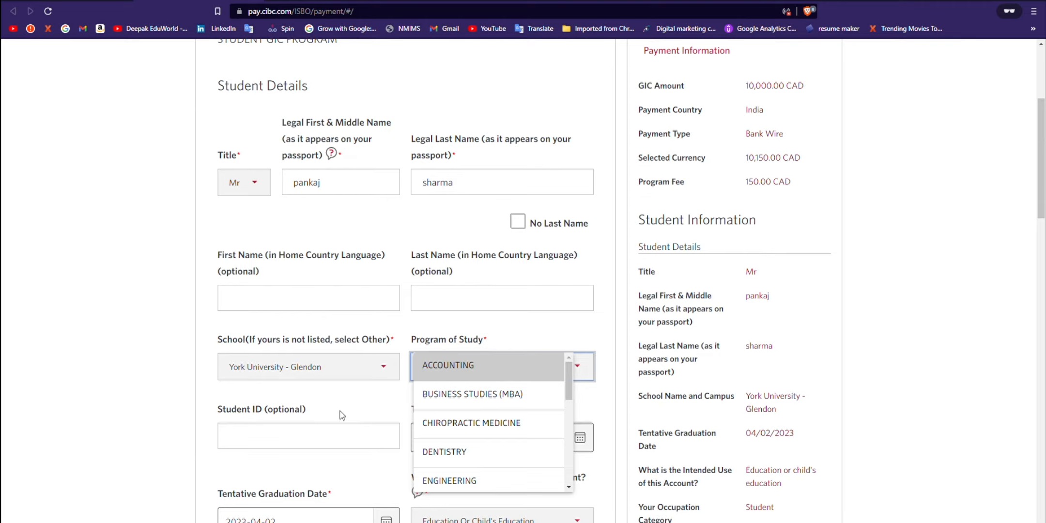
left_click(551, 377)
scroll(364, 413, "down", 1)
left_click(442, 315)
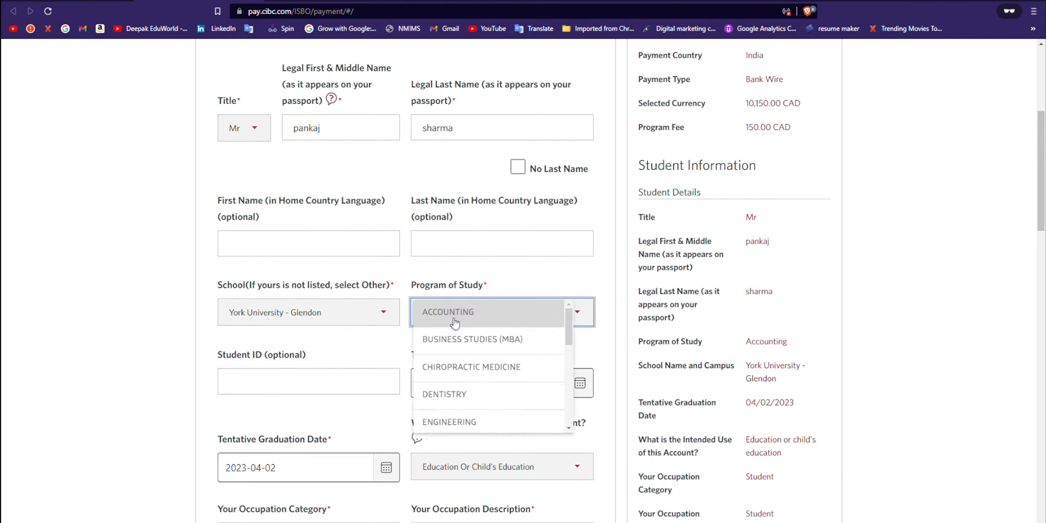
left_click_drag(569, 330, 566, 428)
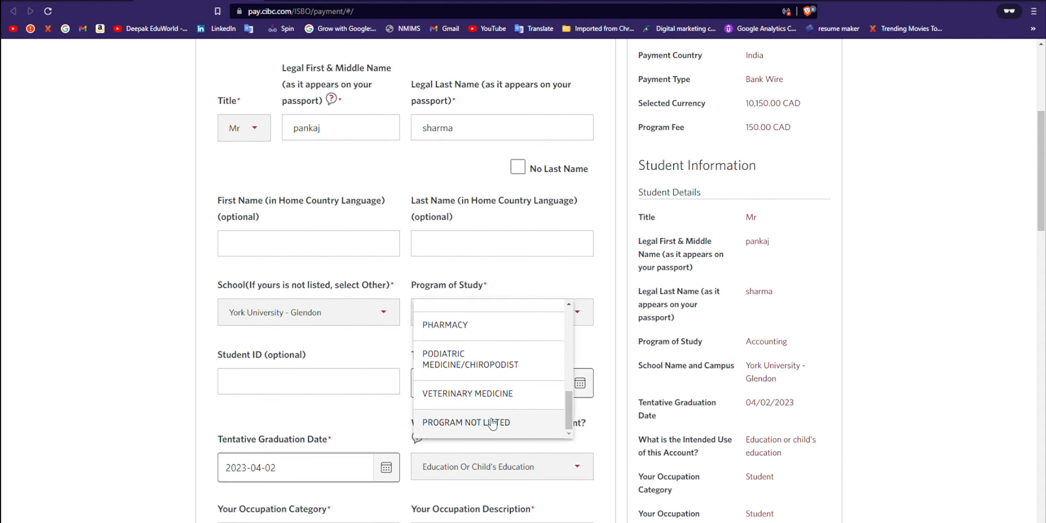
left_click(481, 292)
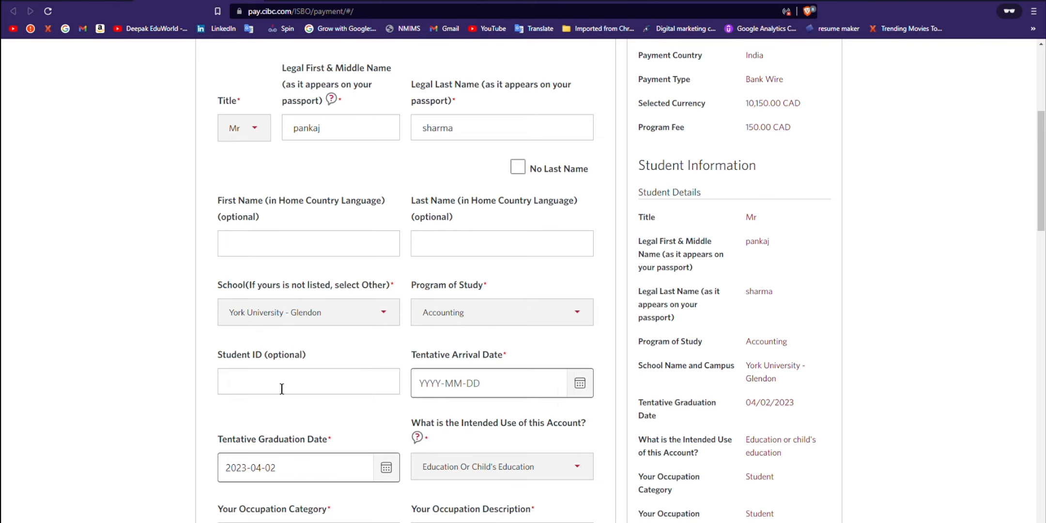
Step: Enter the student ID in the Student ID field
left_click_drag(222, 354, 319, 358)
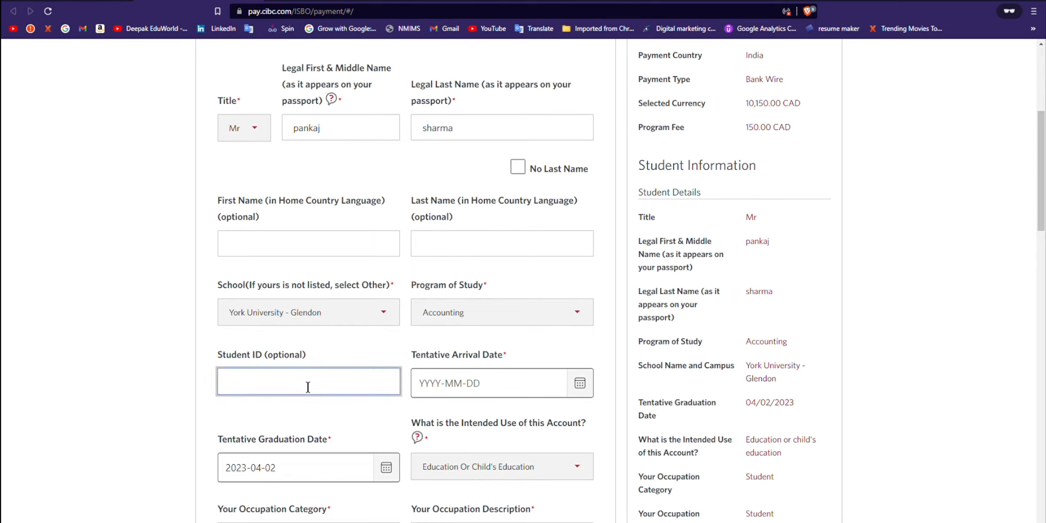
type("9999998")
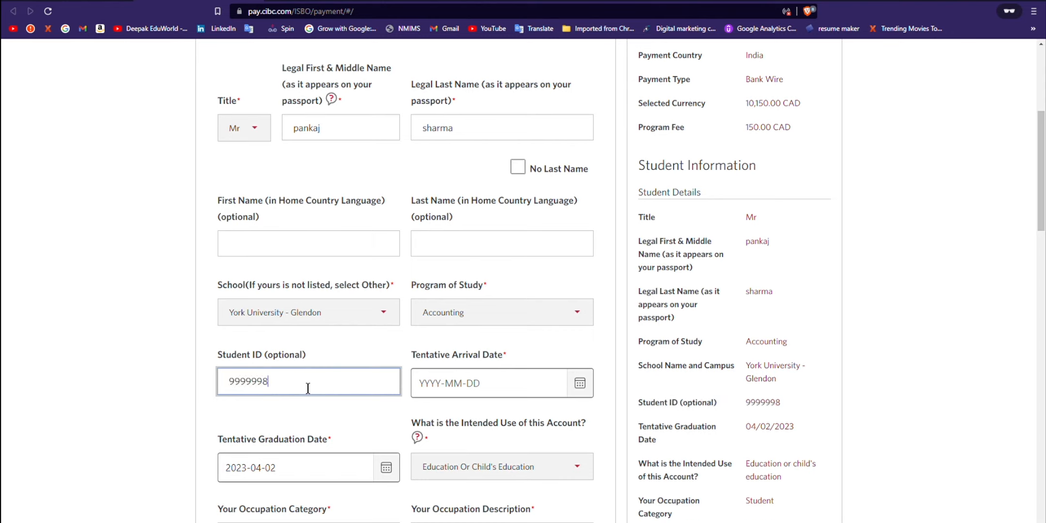
left_click(581, 385)
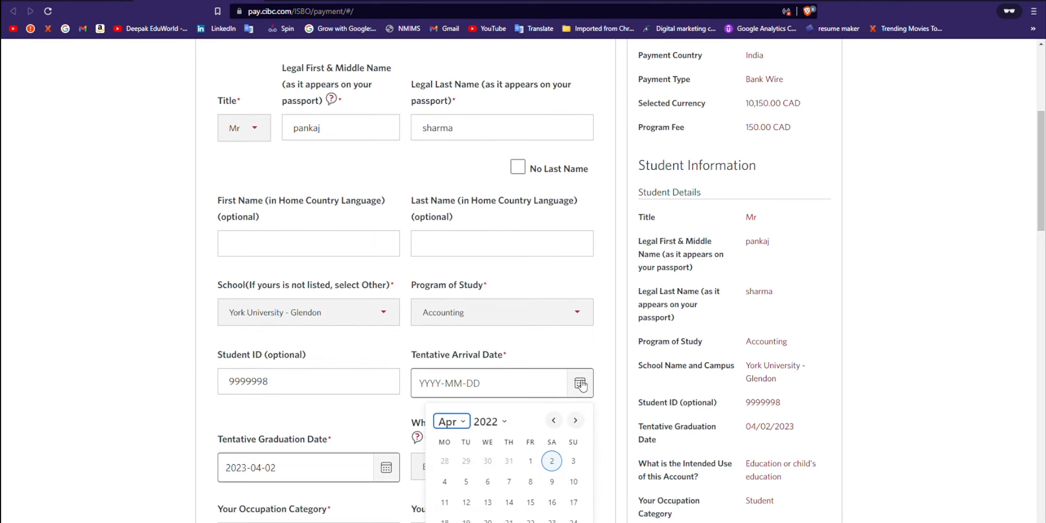
left_click(580, 383)
left_click_drag(290, 390, 206, 385)
left_click(311, 391)
Step: Set the tentative arrival date to 2022-4-25 from the calendar
left_click(588, 387)
scroll(517, 371, "down", 2)
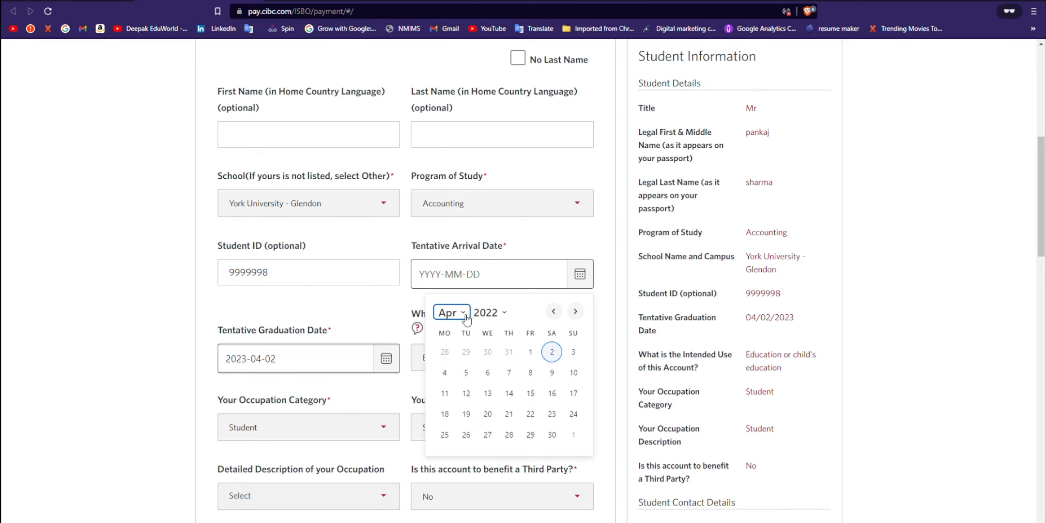
left_click(461, 374)
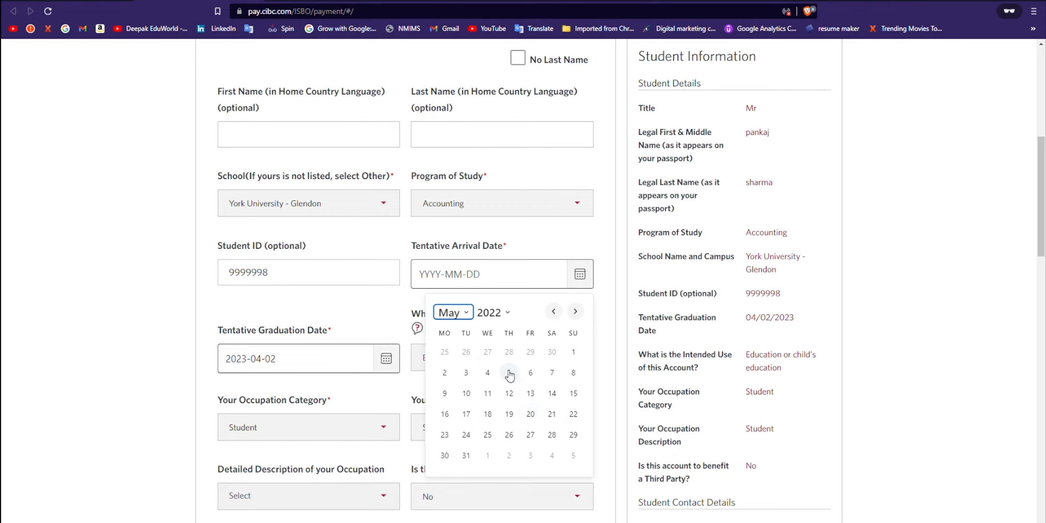
left_click(448, 354)
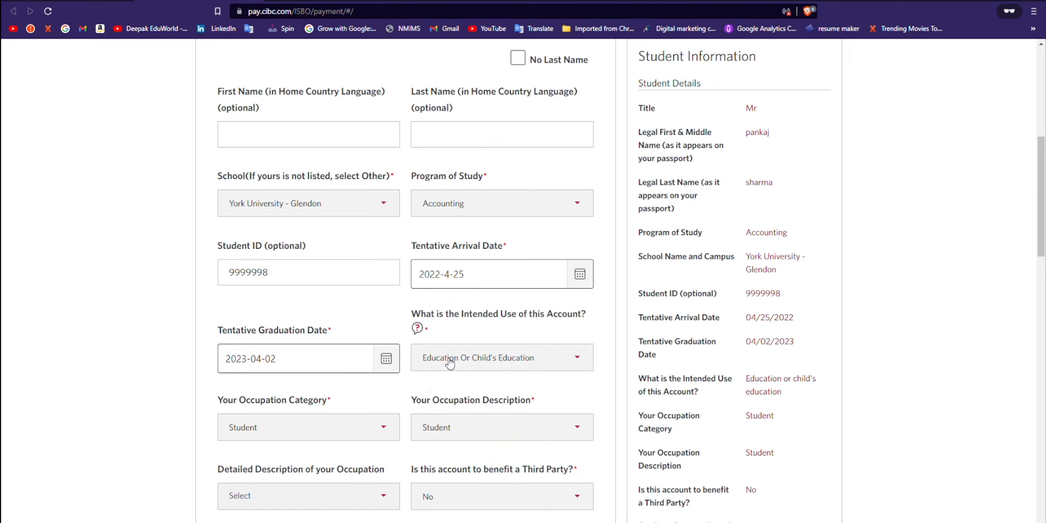
left_click(386, 359)
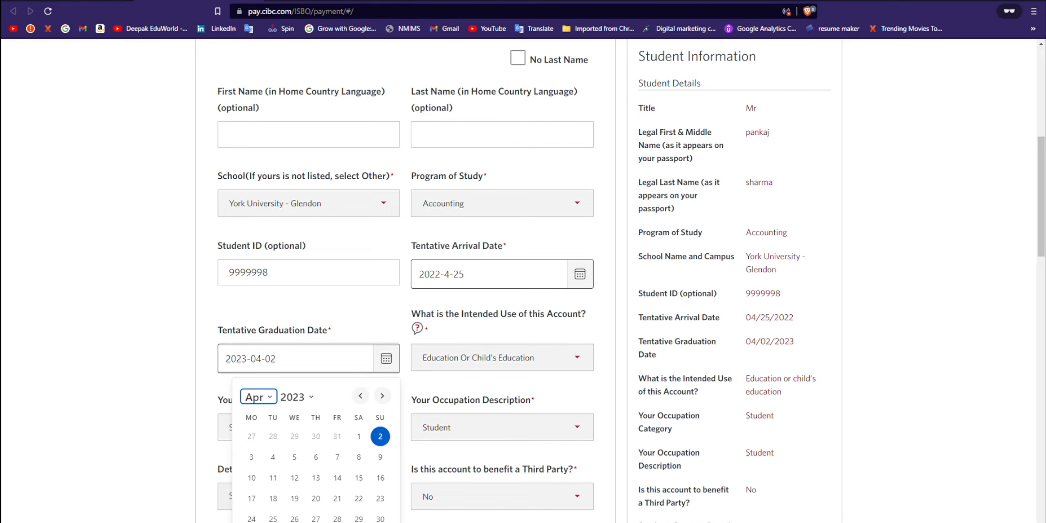
Step: Set the tentative graduation date to 2023-12-15
left_click(273, 508)
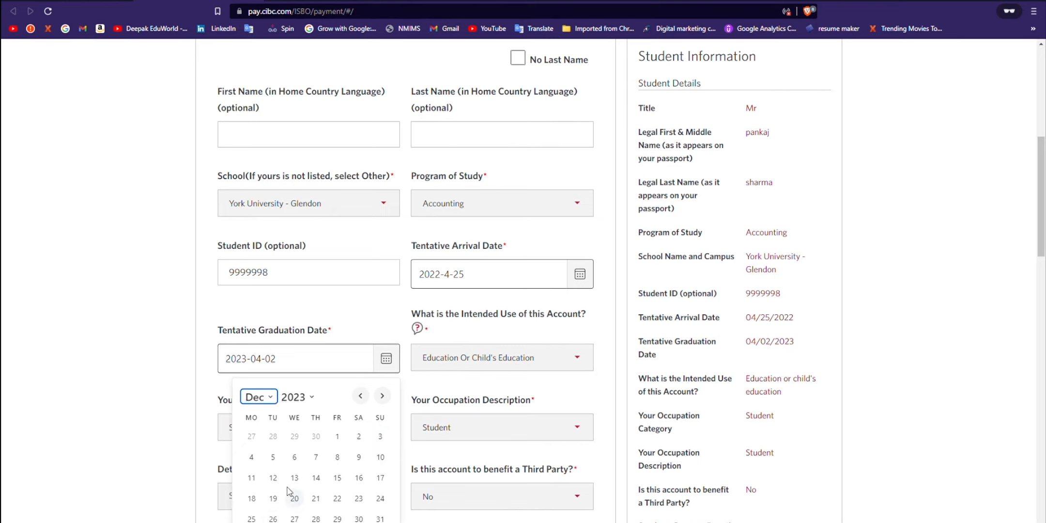
left_click(337, 478)
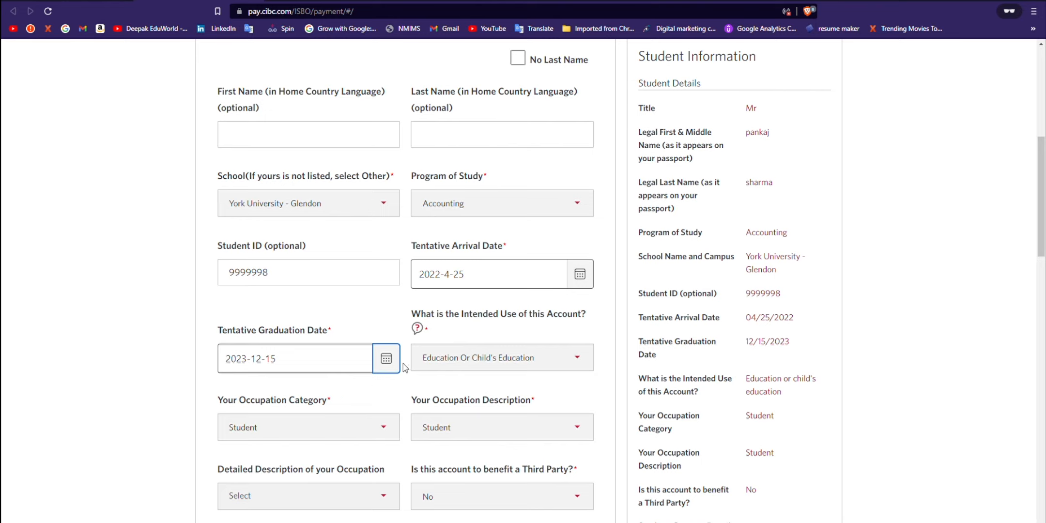
double_click(224, 334)
left_click(249, 331)
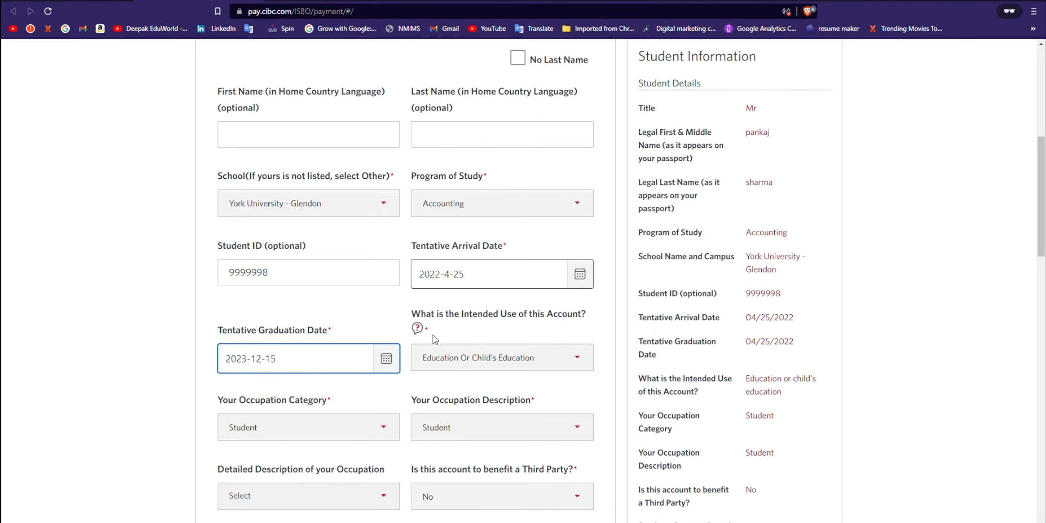
Step: Set intended use to Education Or Child's Education and occupation category to Student
left_click(568, 359)
left_click_drag(568, 295, 568, 325)
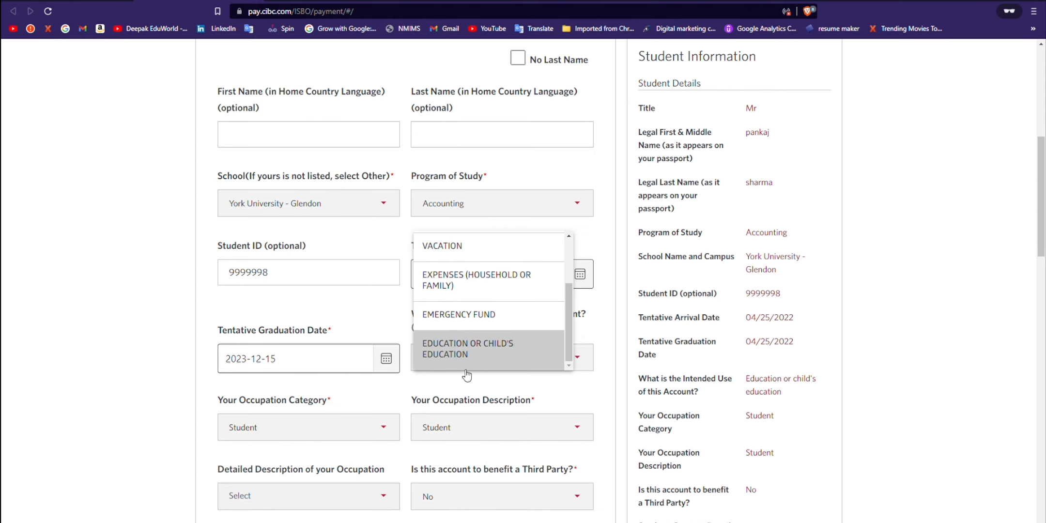
left_click(482, 359)
scroll(396, 362, "down", 1)
scroll(396, 362, "down", 1)
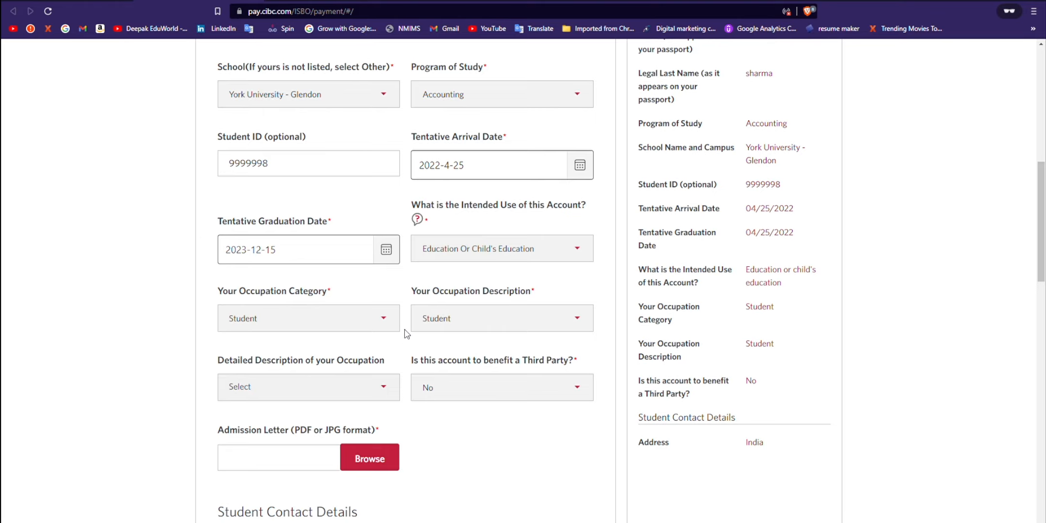
left_click(385, 331)
left_click(339, 329)
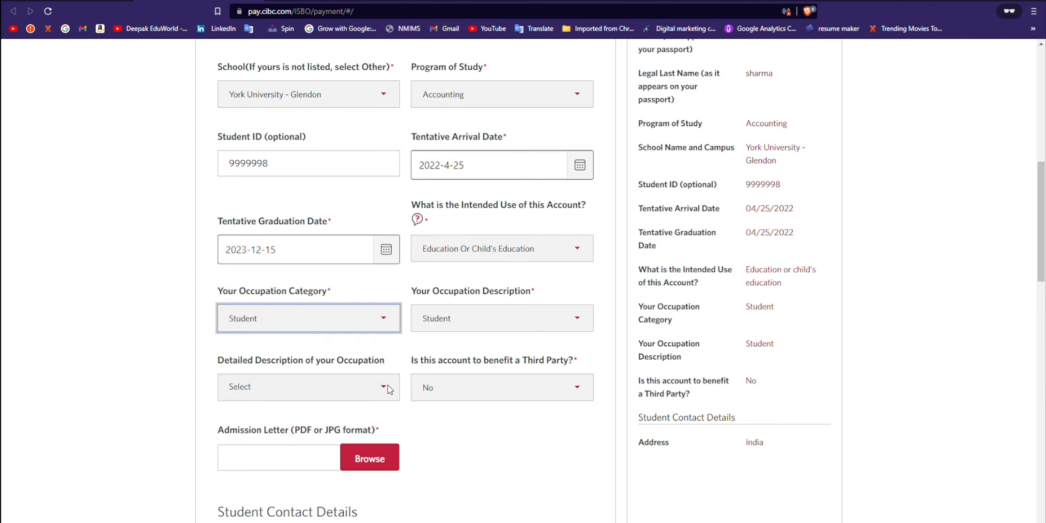
key("Tab")
Step: Answer No to third-party benefit and attach the admission letter file
scroll(338, 358, "down", 1)
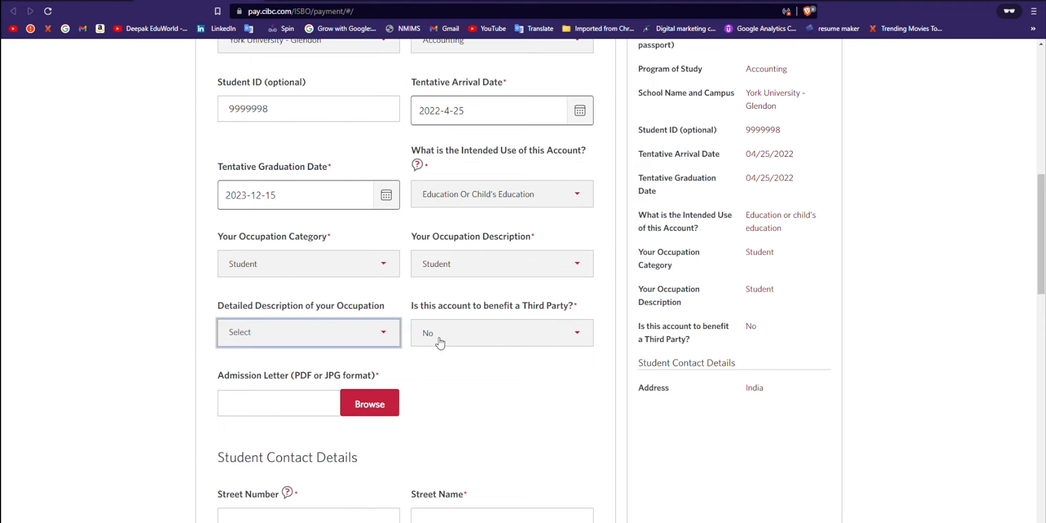
left_click(489, 337)
left_click(501, 348)
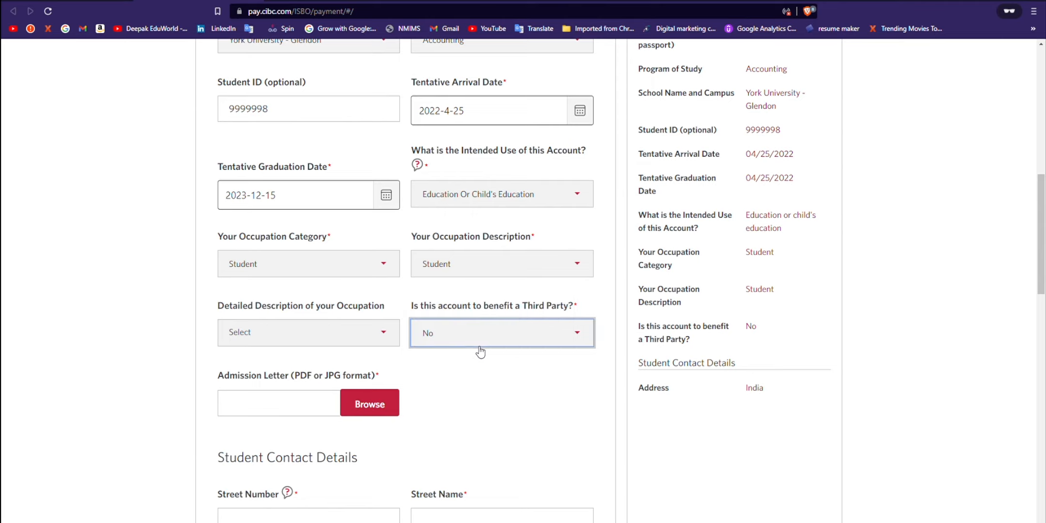
left_click(367, 408)
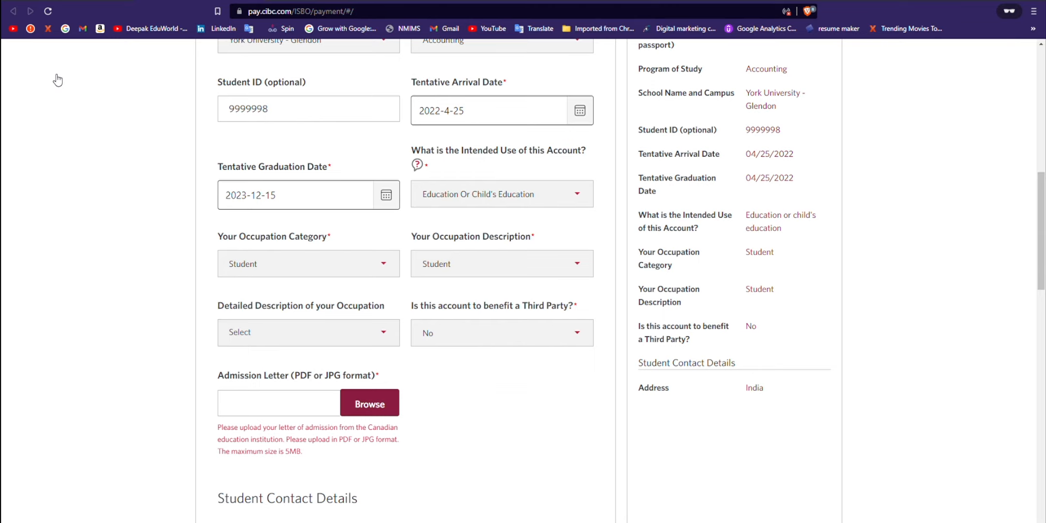
double_click(629, 99)
Step: Fill in the student's street number and street name, correcting a mistaken entry
scroll(176, 391, "down", 2)
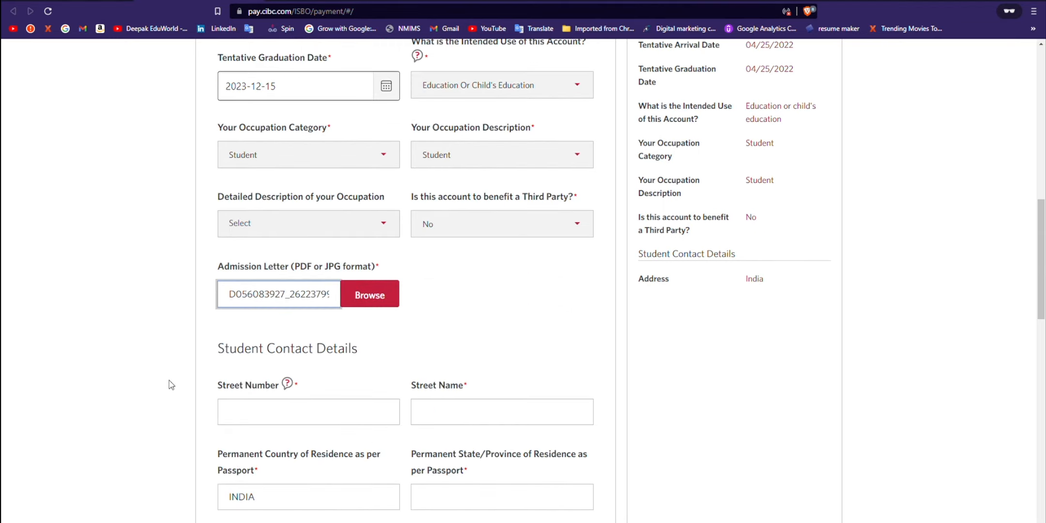
left_click(293, 422)
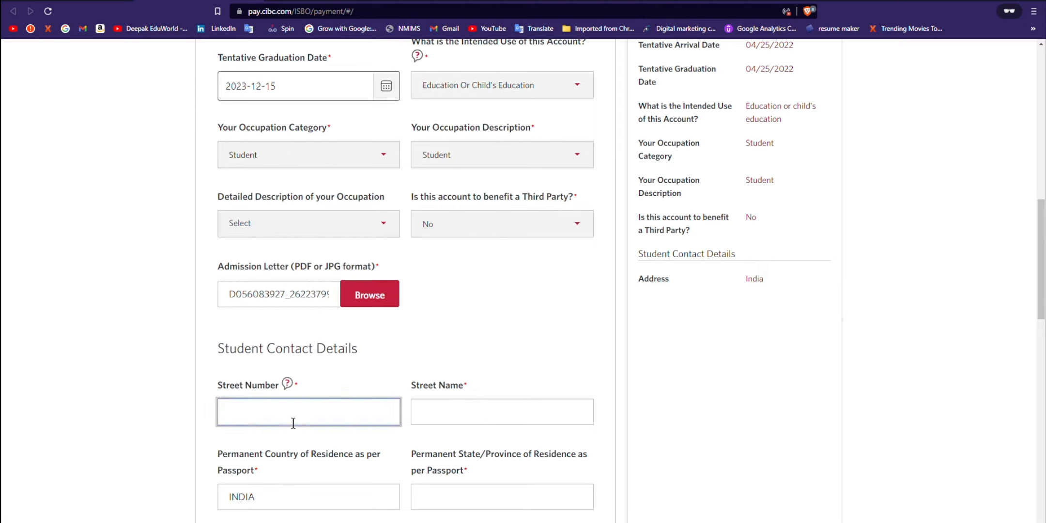
left_click(287, 390)
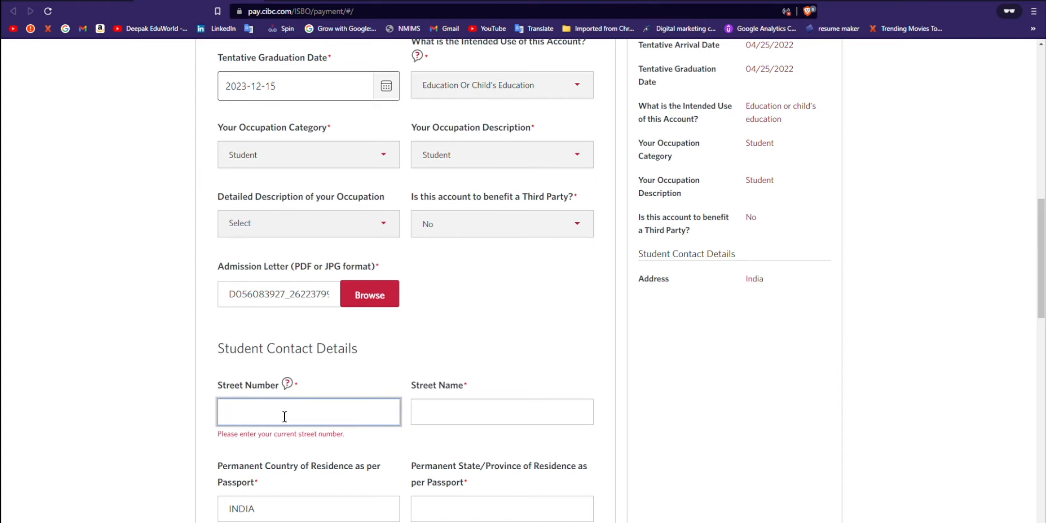
type("121212121")
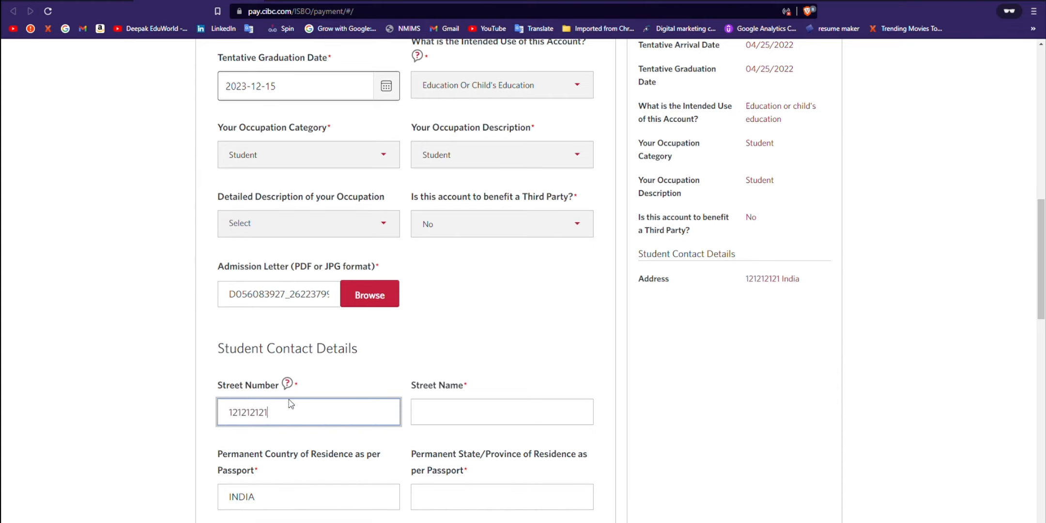
double_click(255, 424)
key("BackSpace")
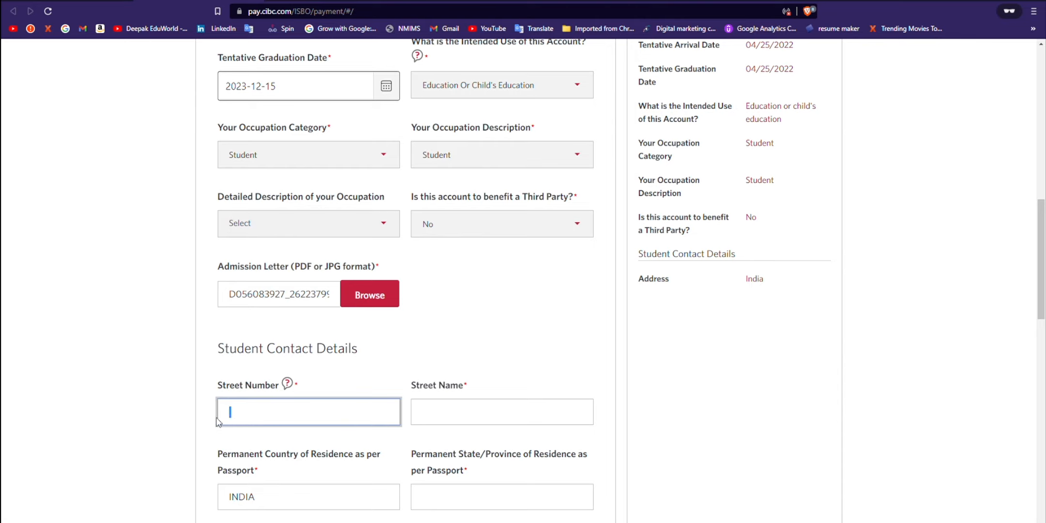
key("Tab")
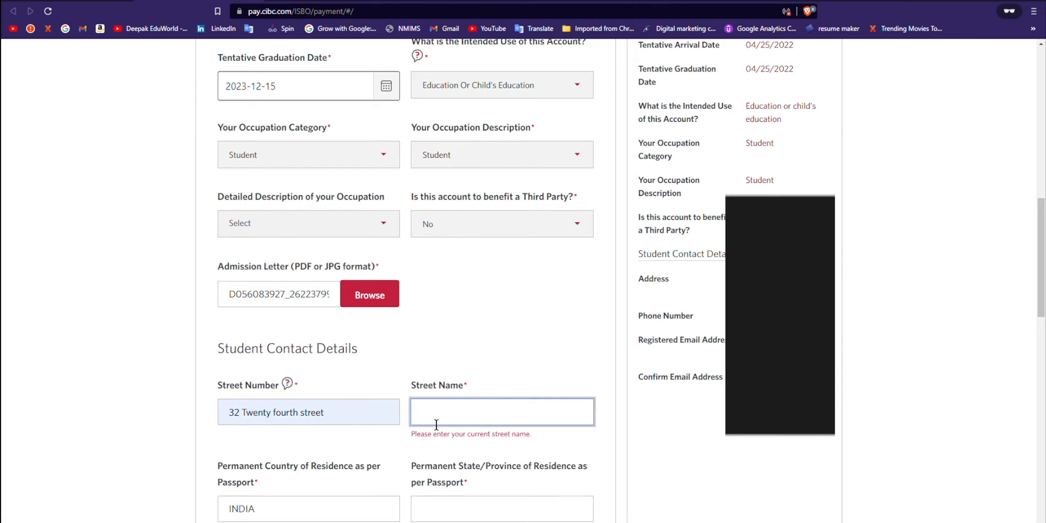
scroll(339, 484, "down", 3)
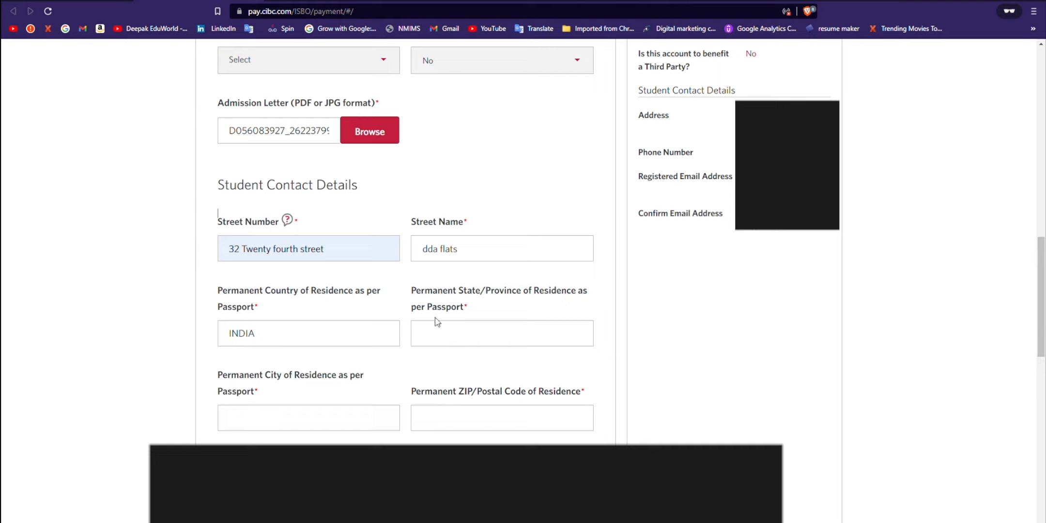
Step: Enter the student's state/province, city and ZIP/postal code
left_click(456, 342)
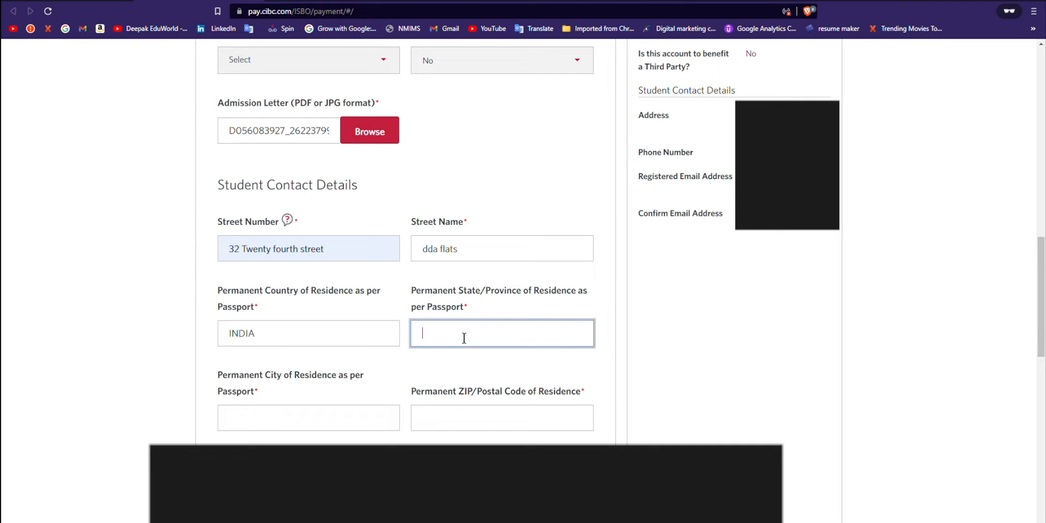
type("delhi")
left_click_drag(428, 345, 422, 345)
type("D")
left_click_drag(414, 293, 534, 297)
left_click(271, 428)
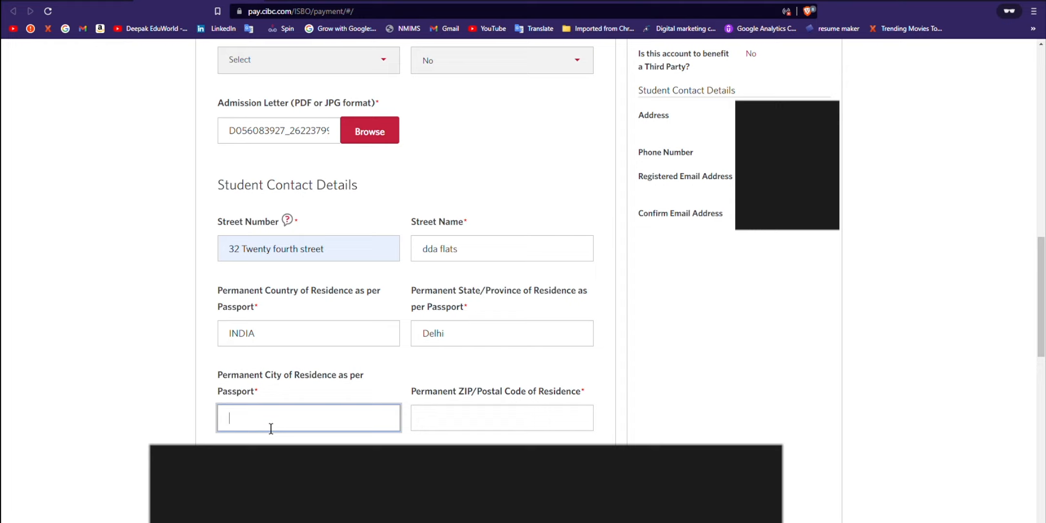
type("new del")
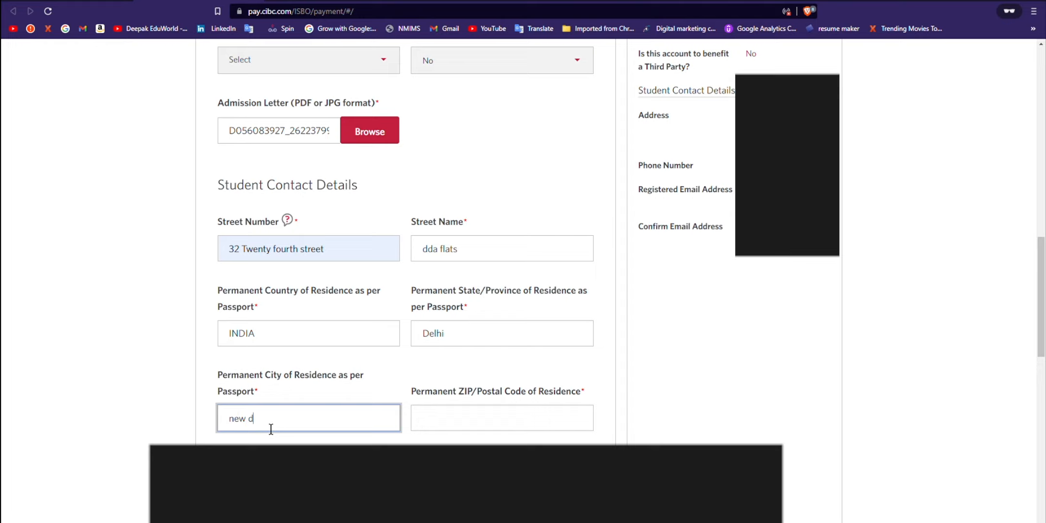
type("hi")
left_click(472, 430)
type("110028")
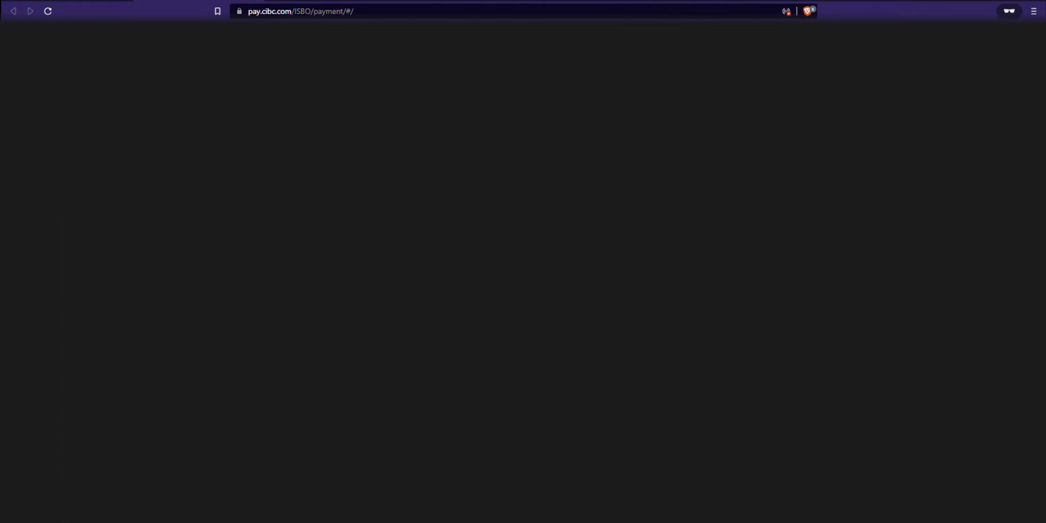
Step: Update the student's phone number and registered e-mail address
scroll(399, 329, "down", 2)
left_click(315, 388)
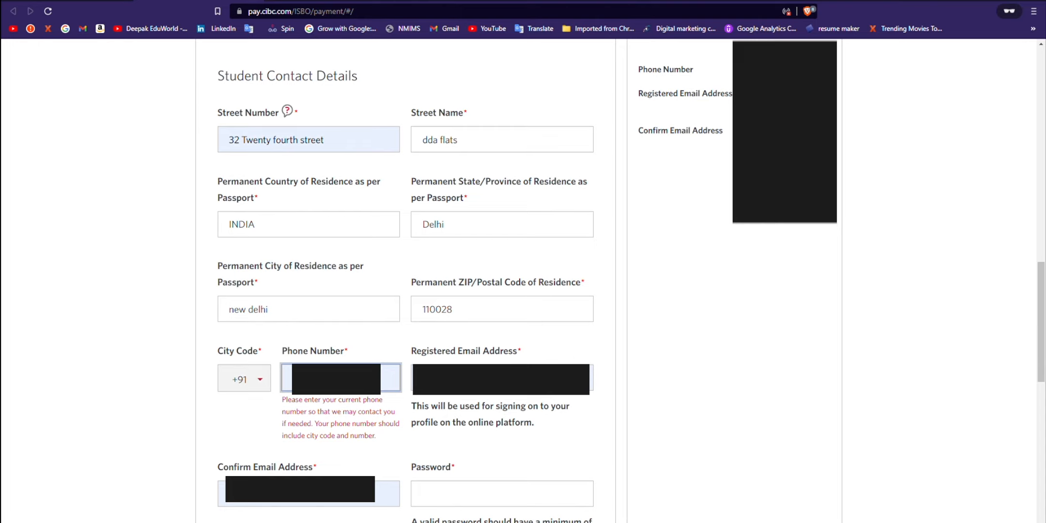
key("BackSpace")
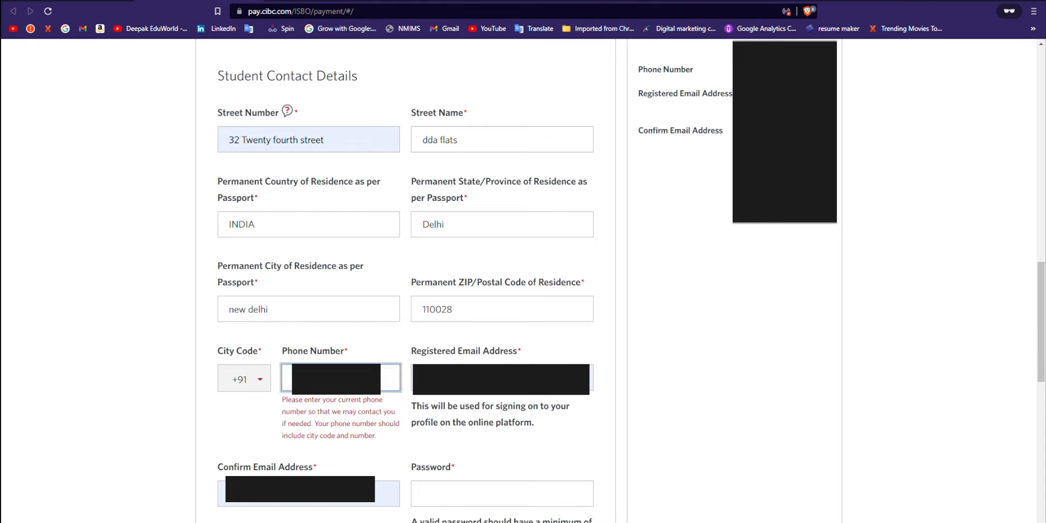
key("BackSpace")
type("9")
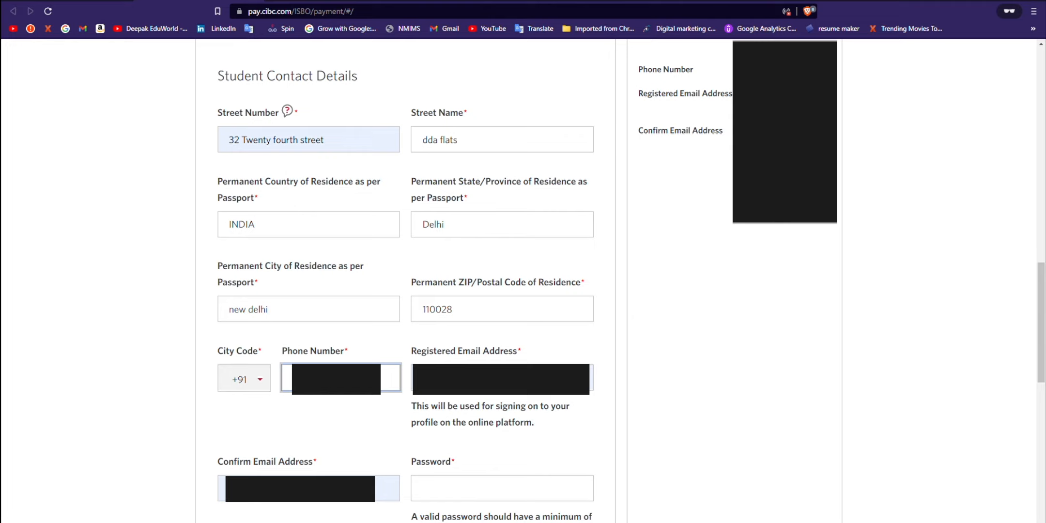
left_click(455, 380)
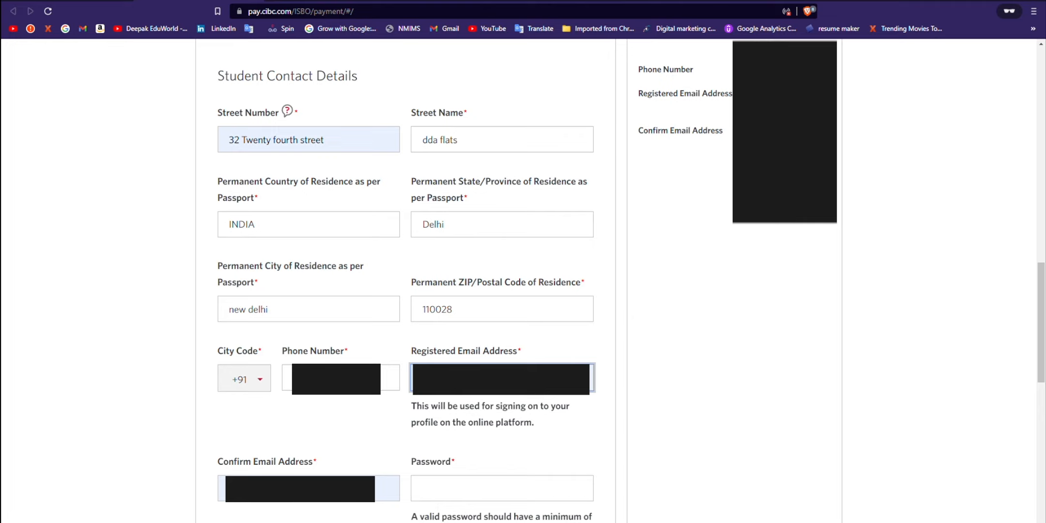
key("BackSpace")
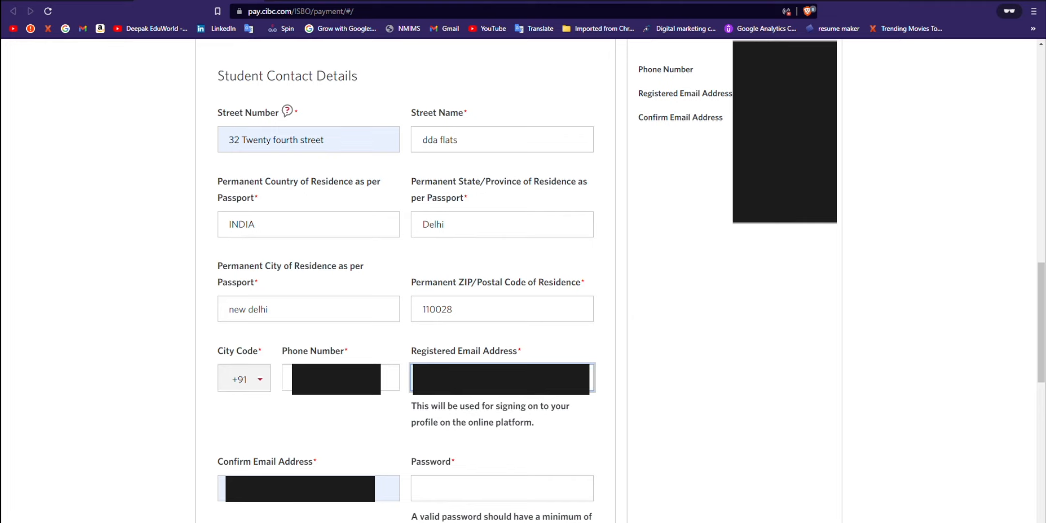
type("m")
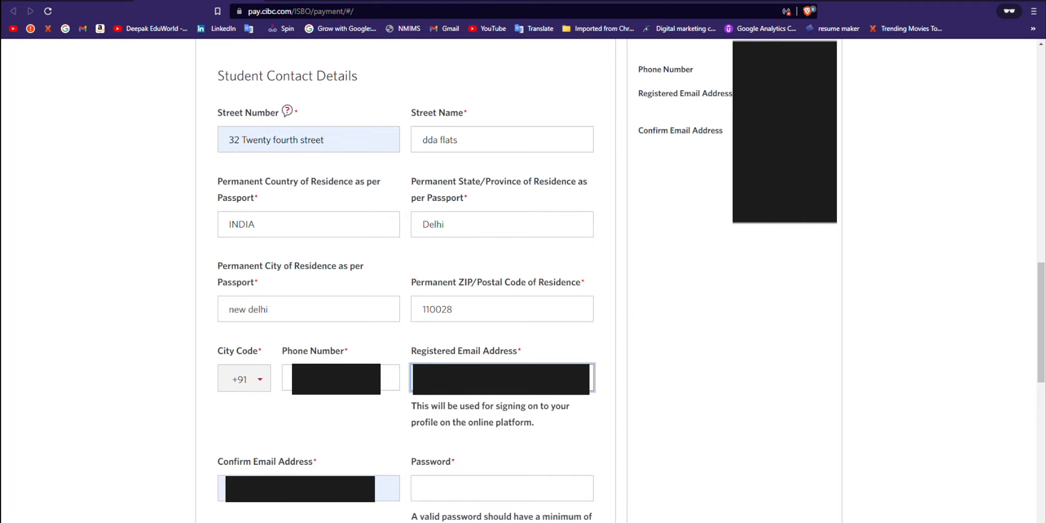
Step: Fill in the confirm e-mail field and enter the account password
scroll(523, 281, "down", 1)
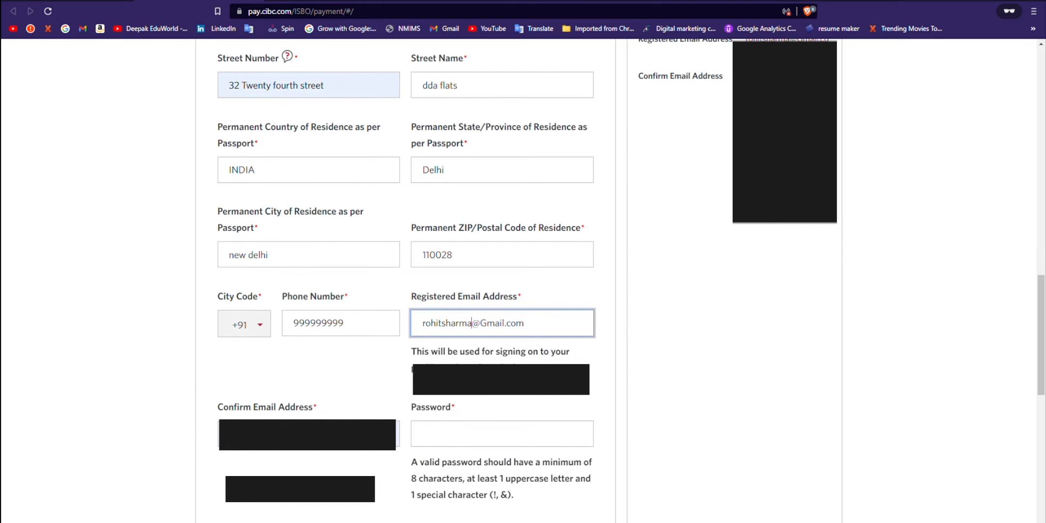
left_click_drag(284, 434, 200, 444)
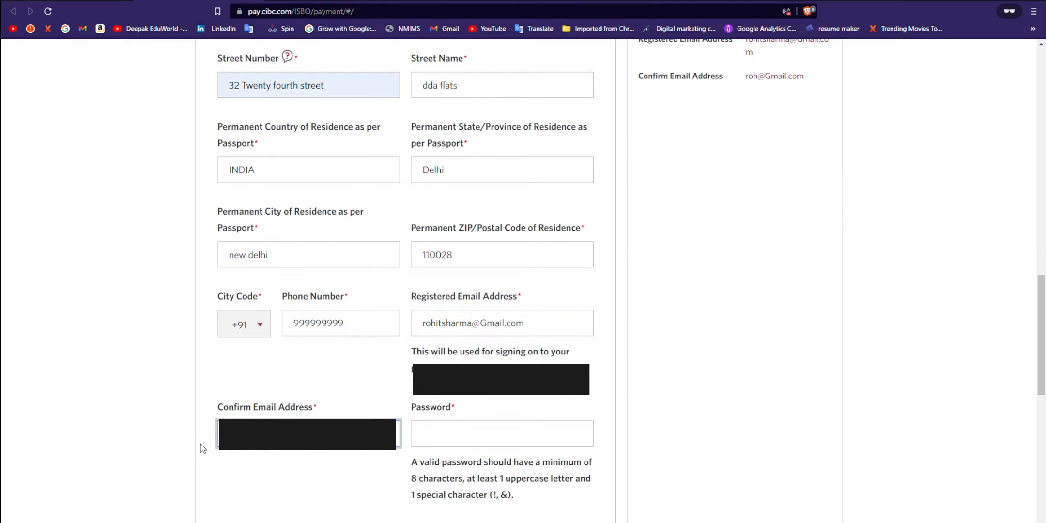
left_click(489, 444)
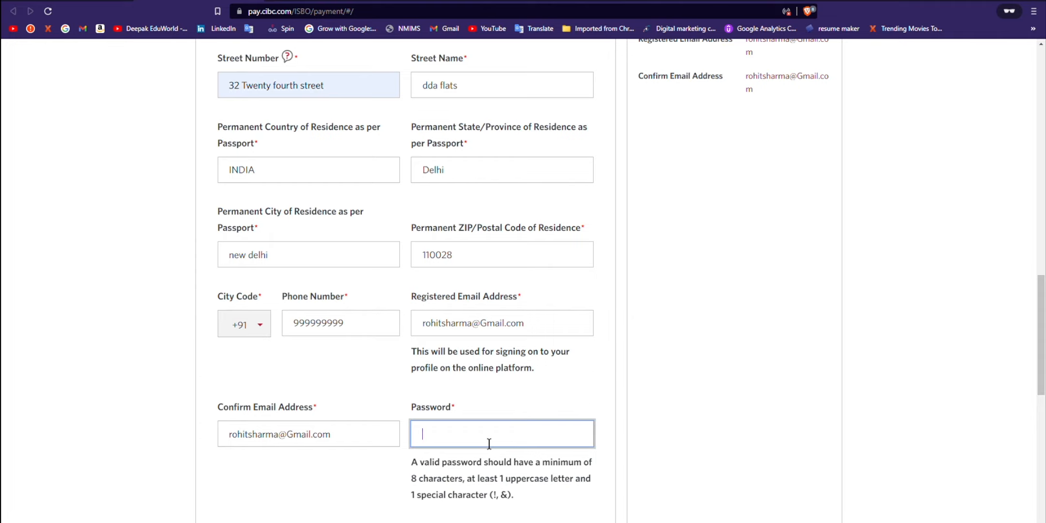
type("•••••••••••••••")
scroll(483, 441, "down", 1)
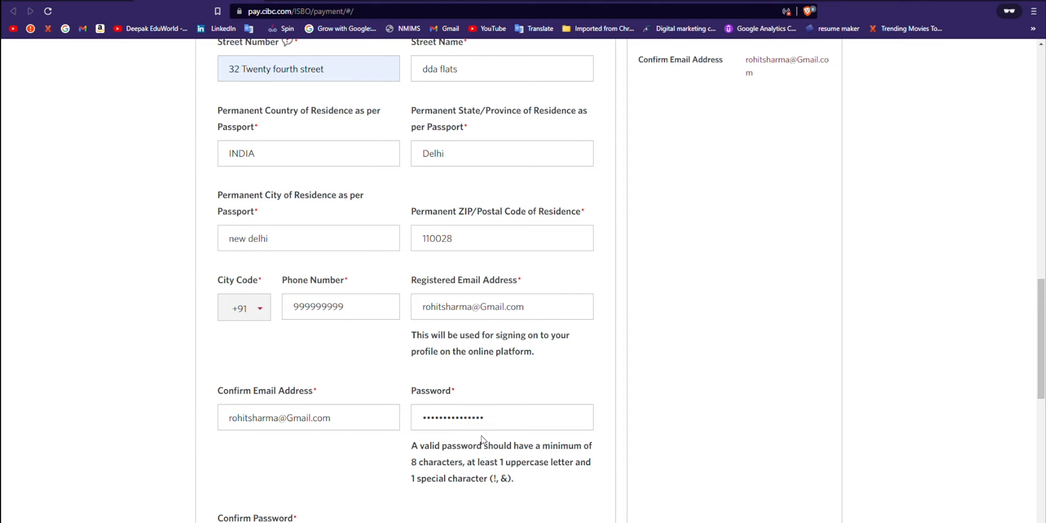
scroll(481, 436, "down", 2)
scroll(431, 421, "down", 1)
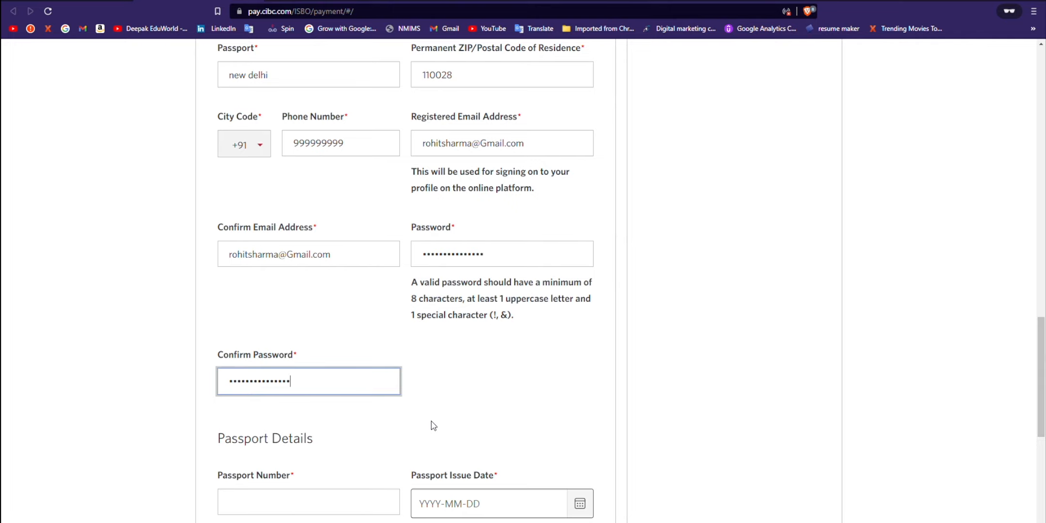
scroll(433, 425, "down", 1)
Step: Enter the passport number and set the passport issue date to 2017-4-13
left_click(297, 452)
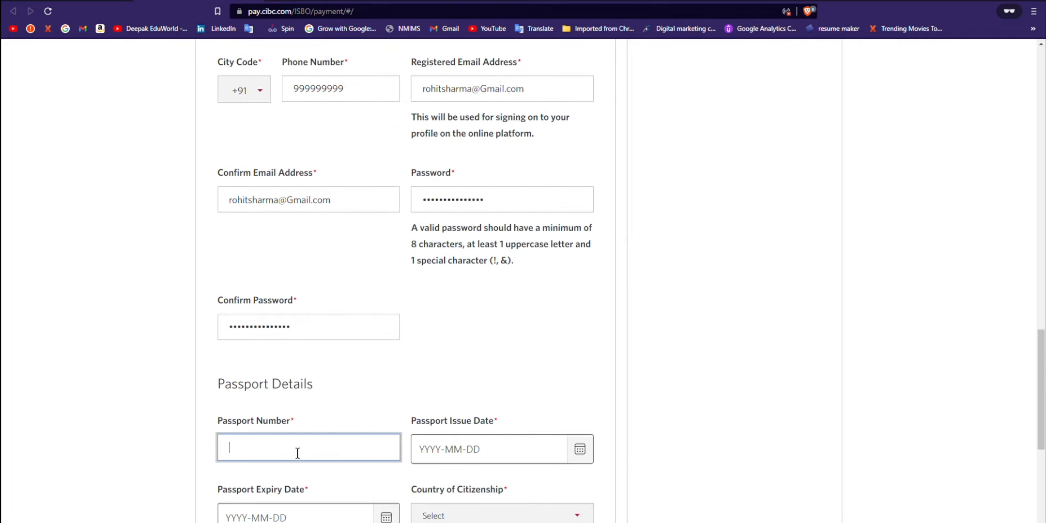
left_click(580, 449)
scroll(550, 380, "down", 1)
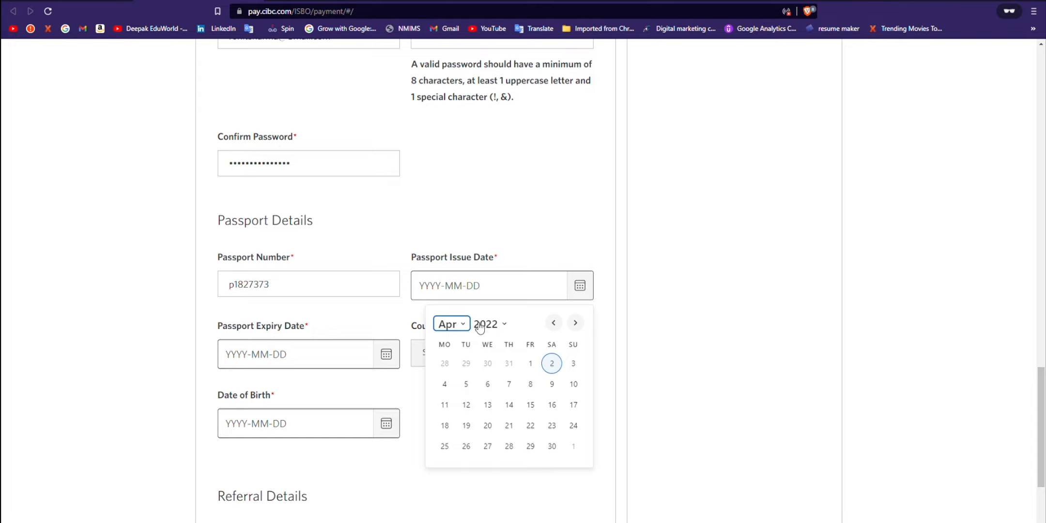
left_click(480, 324)
type("2017")
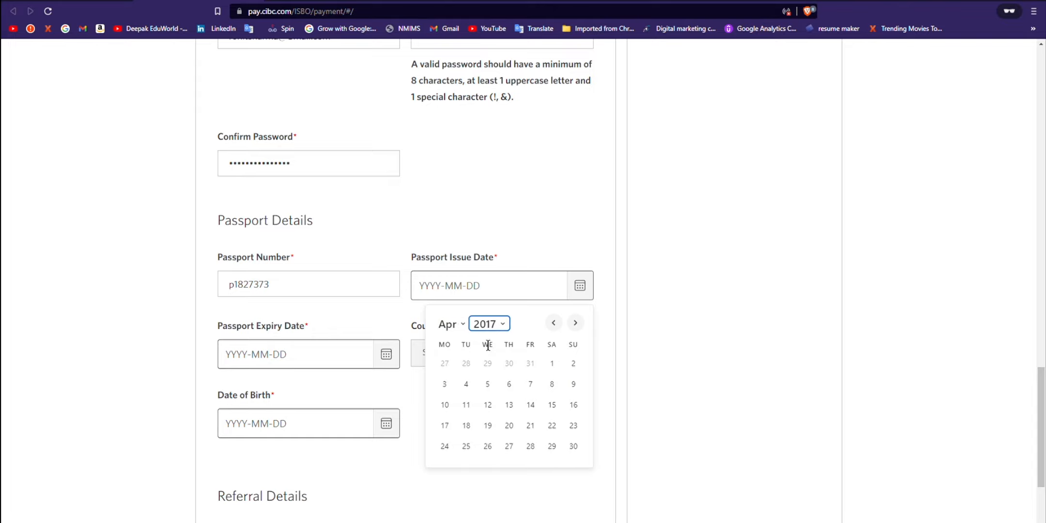
left_click(509, 404)
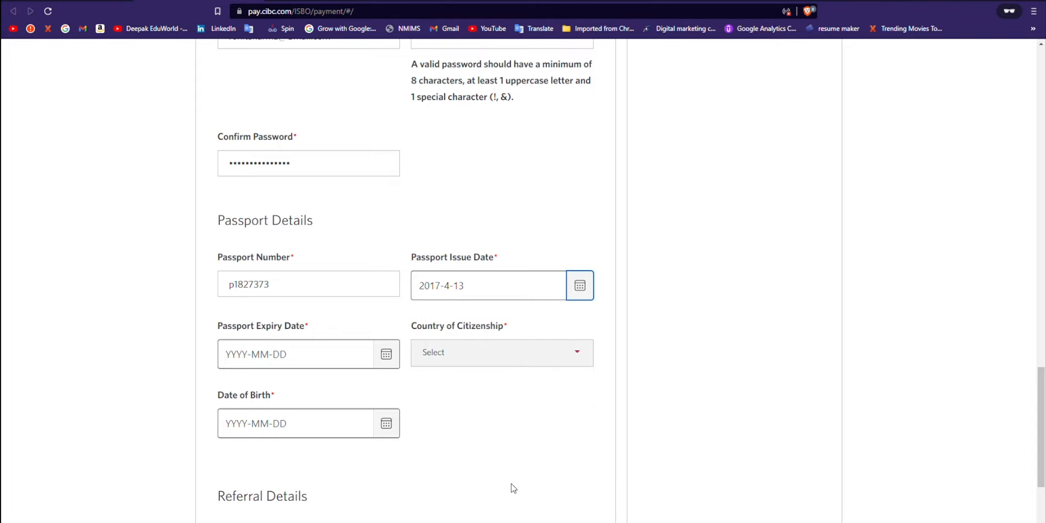
Step: Set the passport expiry date to 2029-04-13
left_click(396, 357)
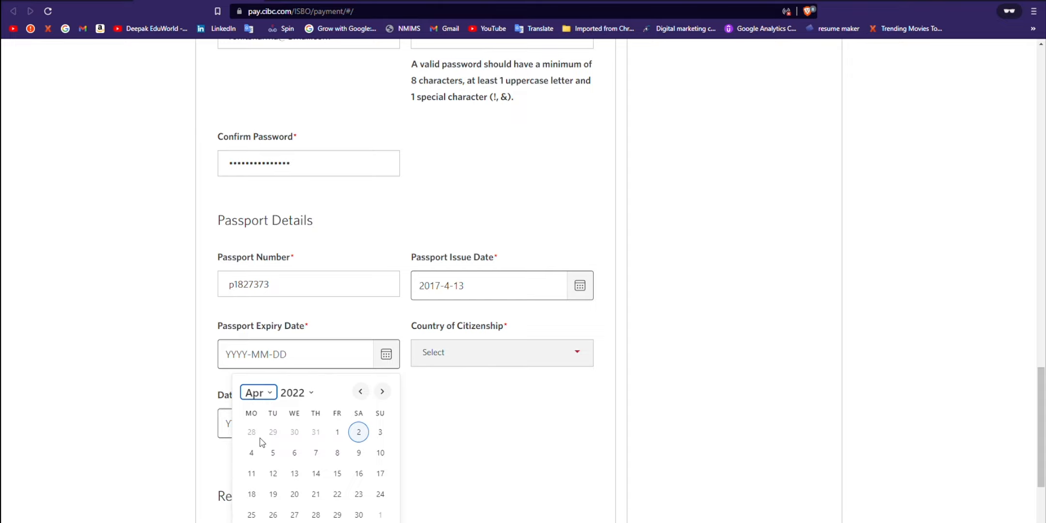
left_click(300, 394)
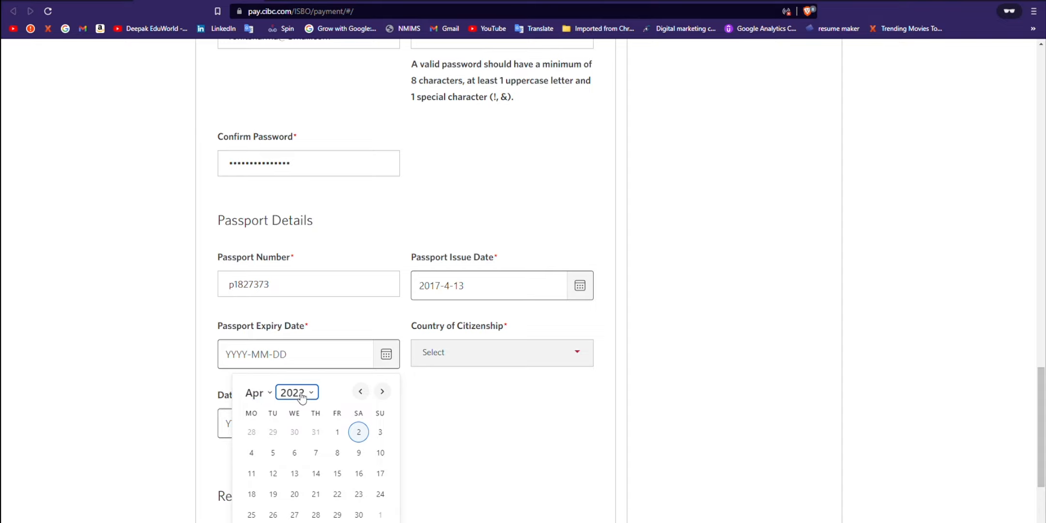
left_click(307, 357)
left_click(337, 473)
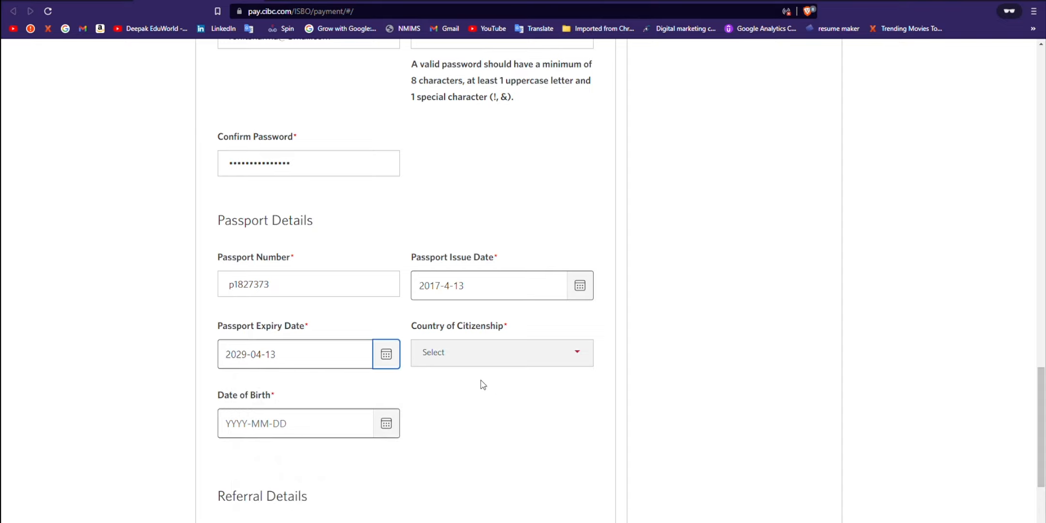
Step: Choose India as the country of citizenship
left_click(519, 360)
type("india")
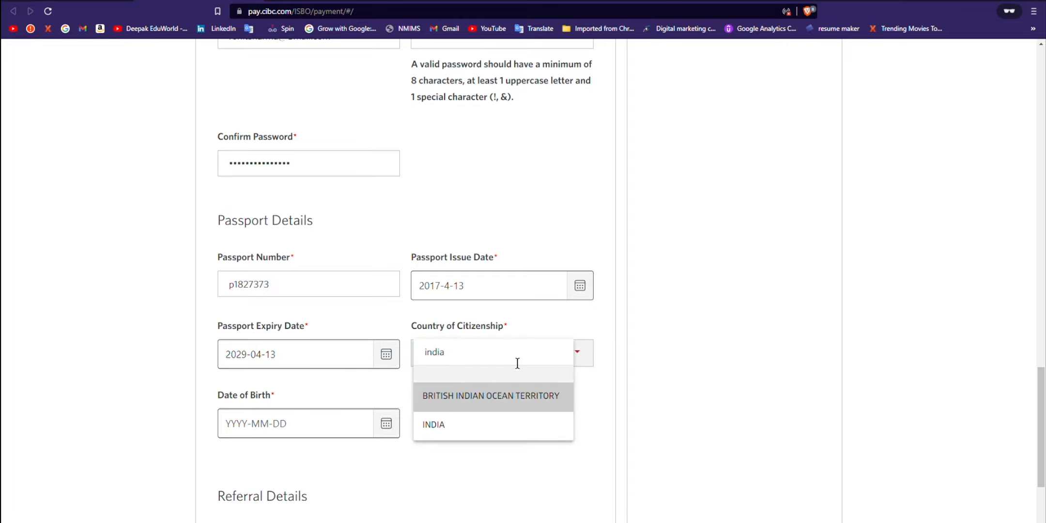
left_click(486, 426)
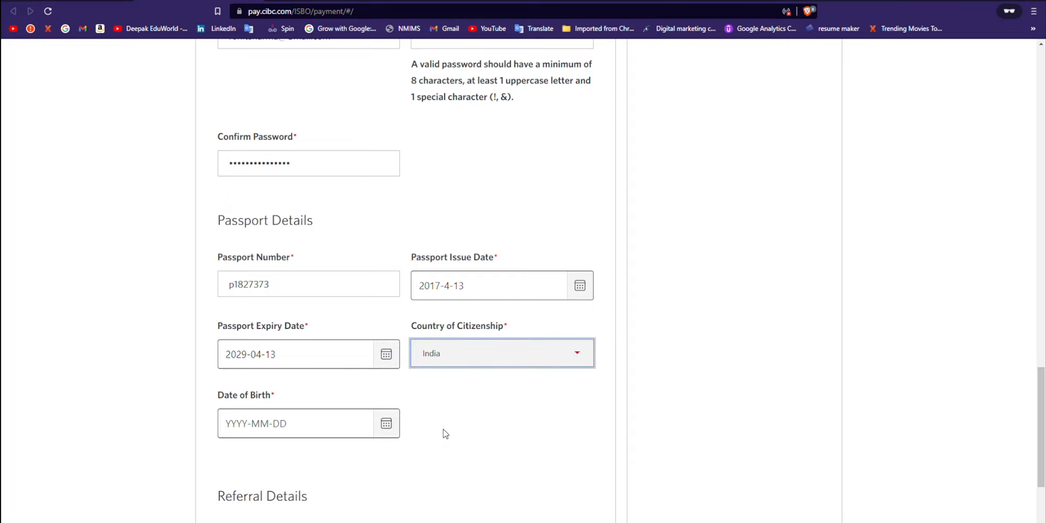
Step: Pick a date of birth in December, first trying 2005 and then 1974
scroll(436, 428, "down", 1)
left_click(386, 369)
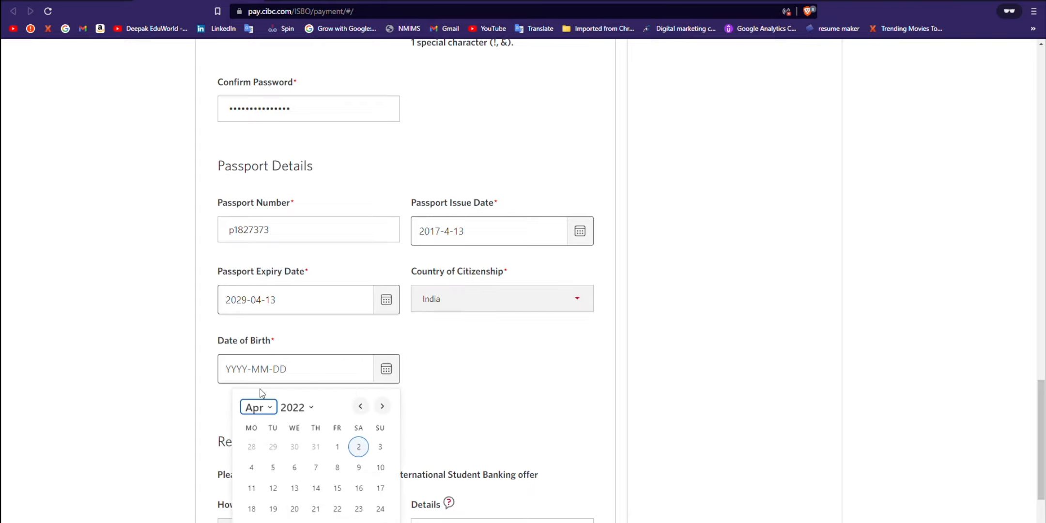
left_click(260, 390)
left_click(296, 408)
left_click(300, 190)
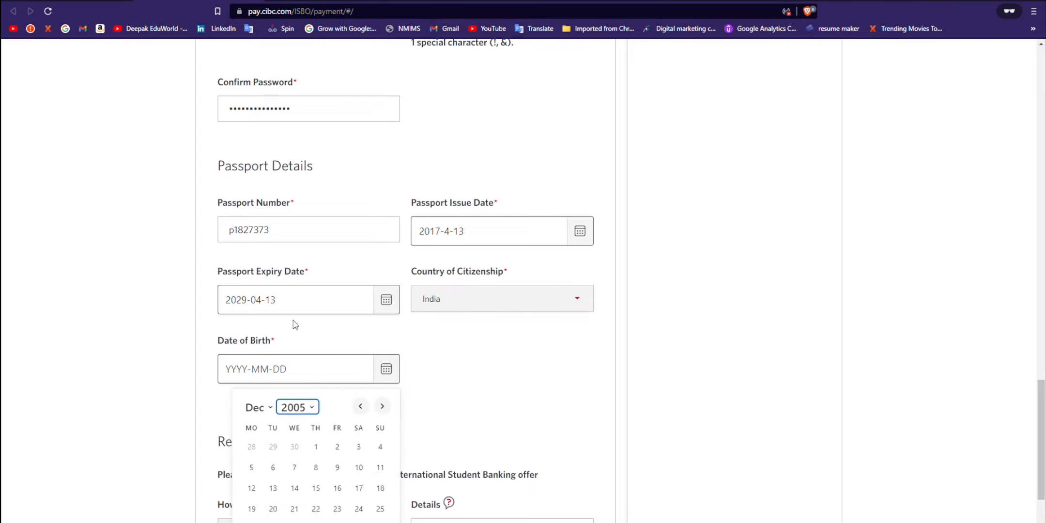
left_click(279, 469)
scroll(406, 379, "down", 2)
left_click(386, 260)
left_click(297, 298)
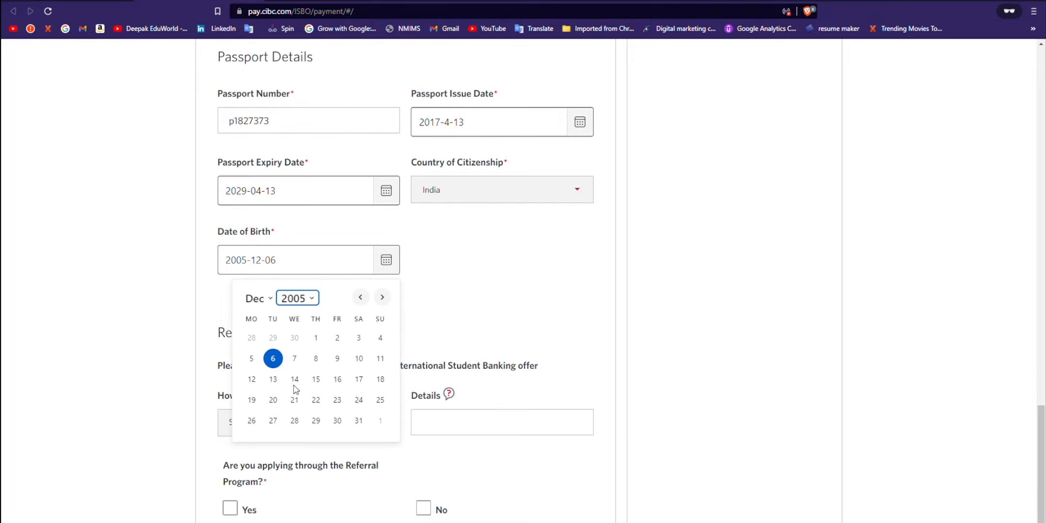
left_click(295, 389)
left_click(317, 359)
scroll(397, 332, "down", 2)
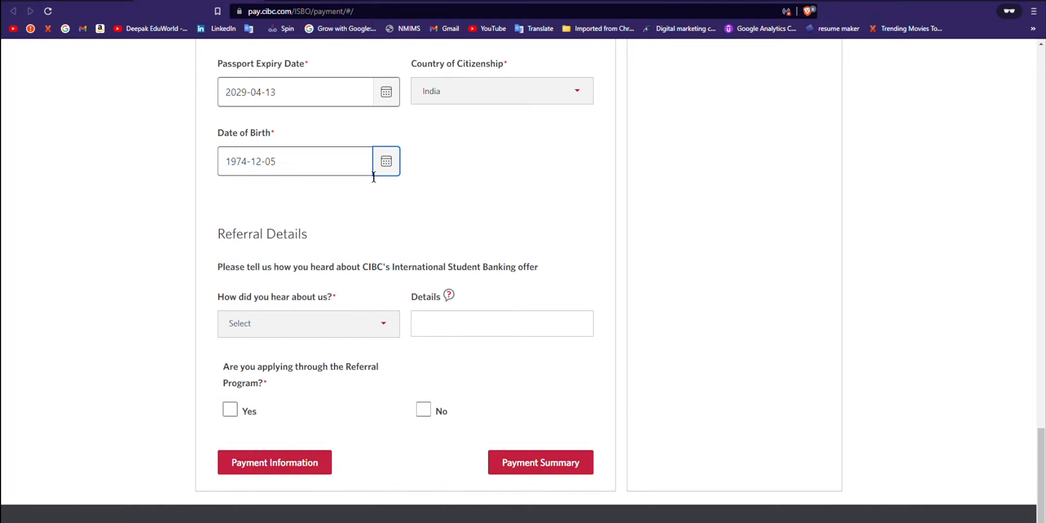
left_click(396, 167)
key("Tab")
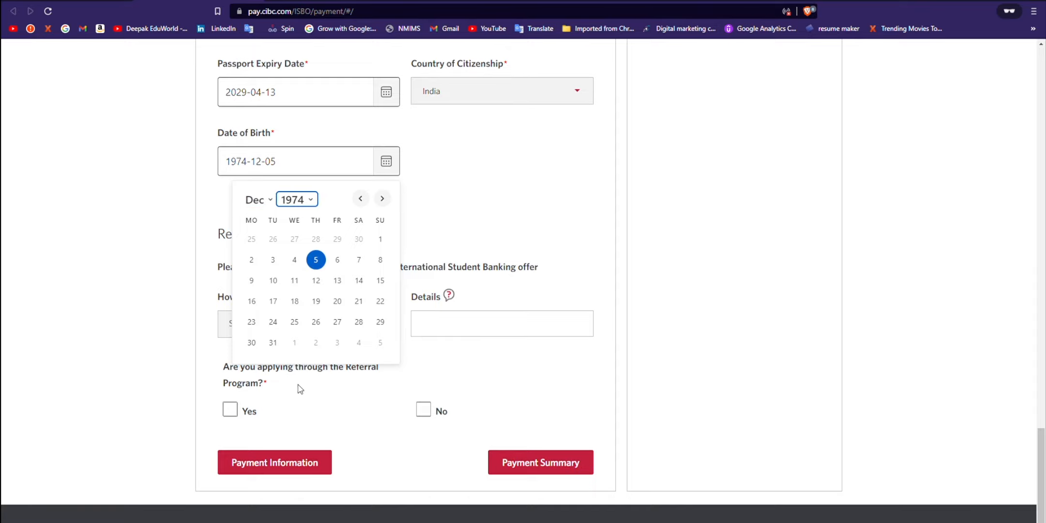
left_click(289, 427)
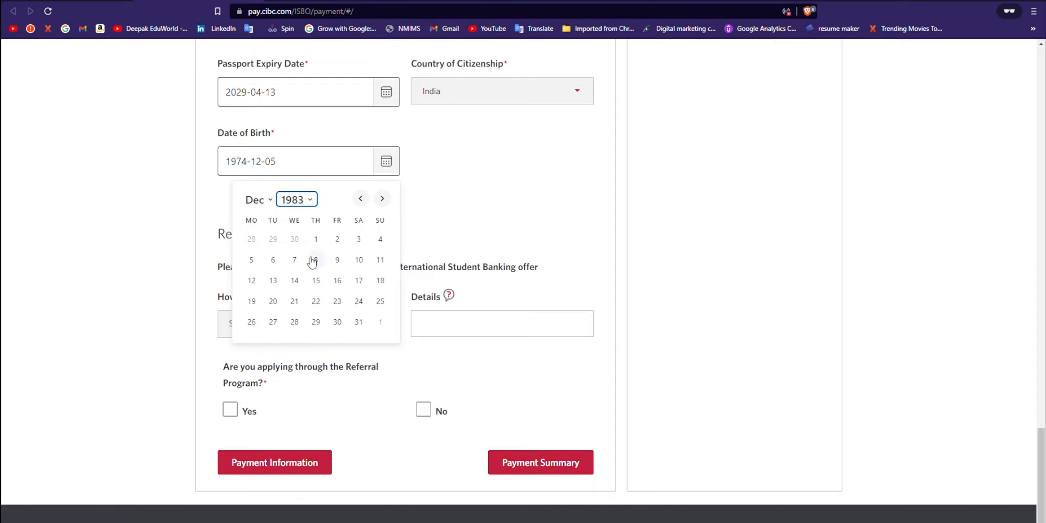
left_click(314, 260)
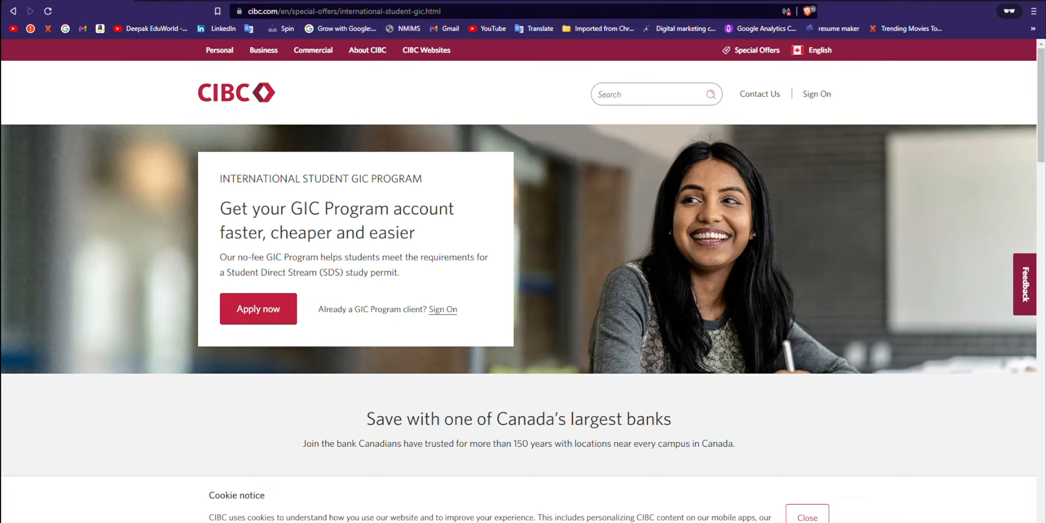
scroll(316, 310, "down", 15)
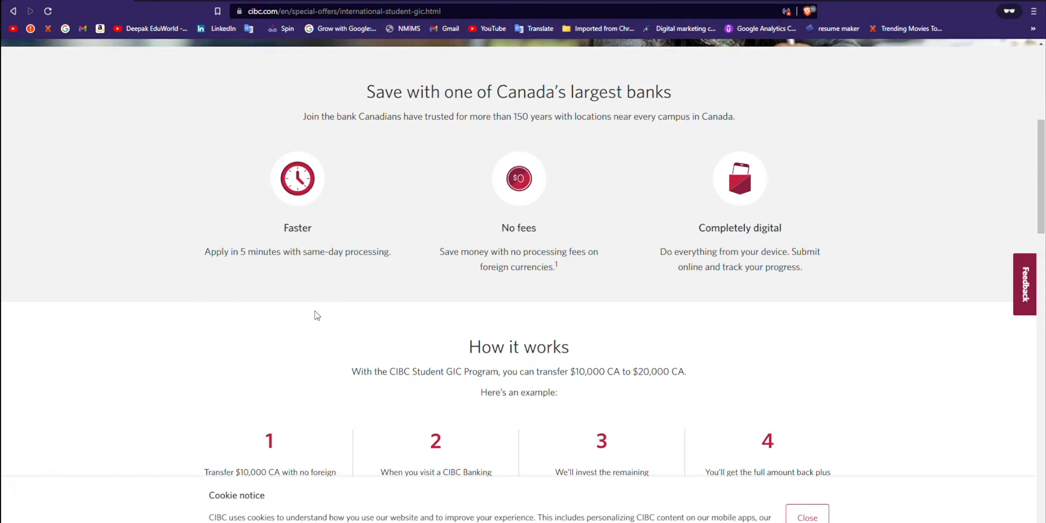
scroll(318, 298, "up", 2)
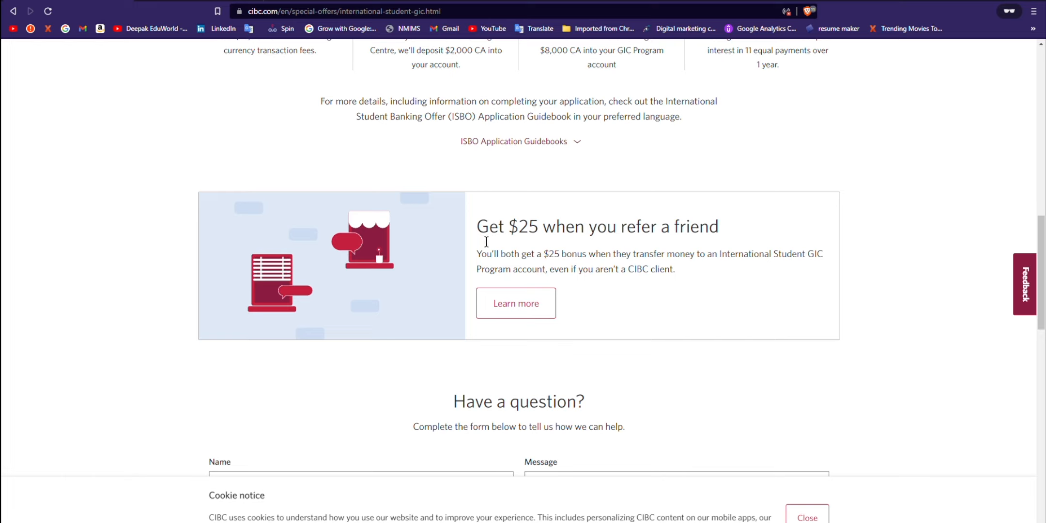
left_click_drag(487, 242, 732, 235)
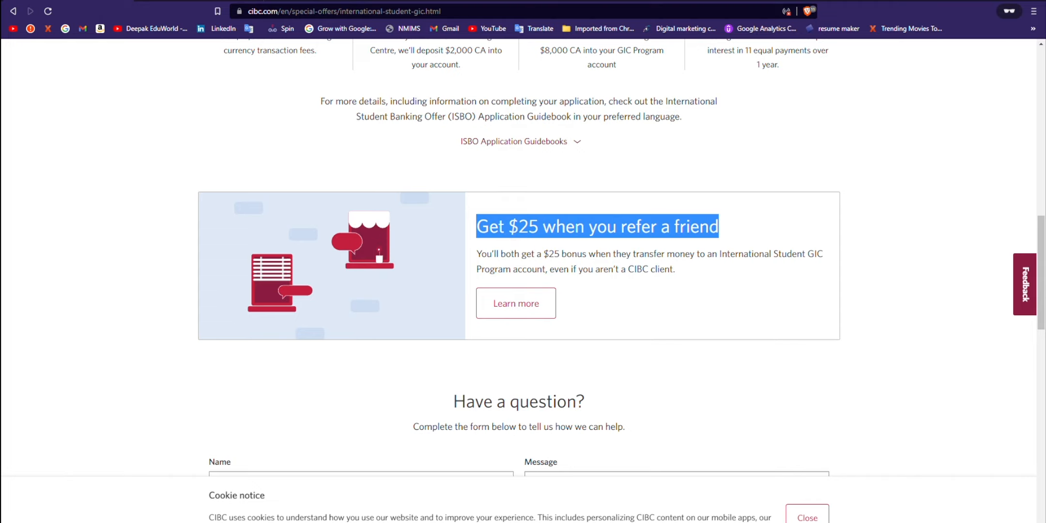
left_click(533, 241)
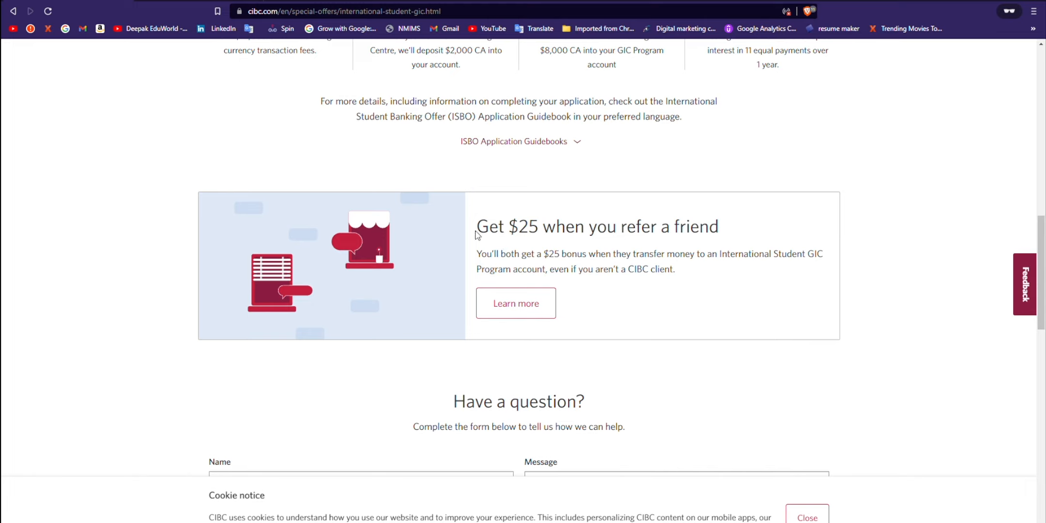
left_click_drag(478, 257, 700, 277)
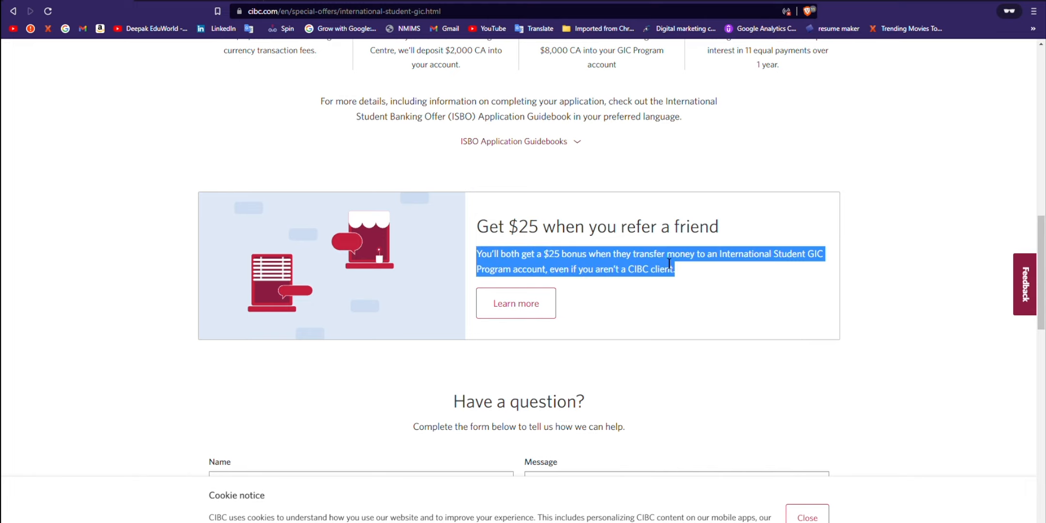
left_click(683, 265)
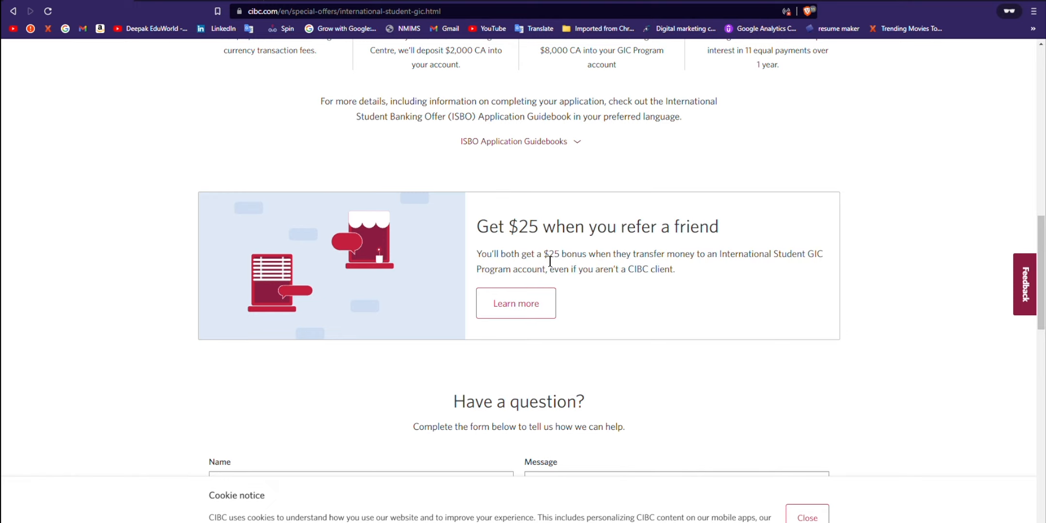
left_click_drag(537, 258, 561, 259)
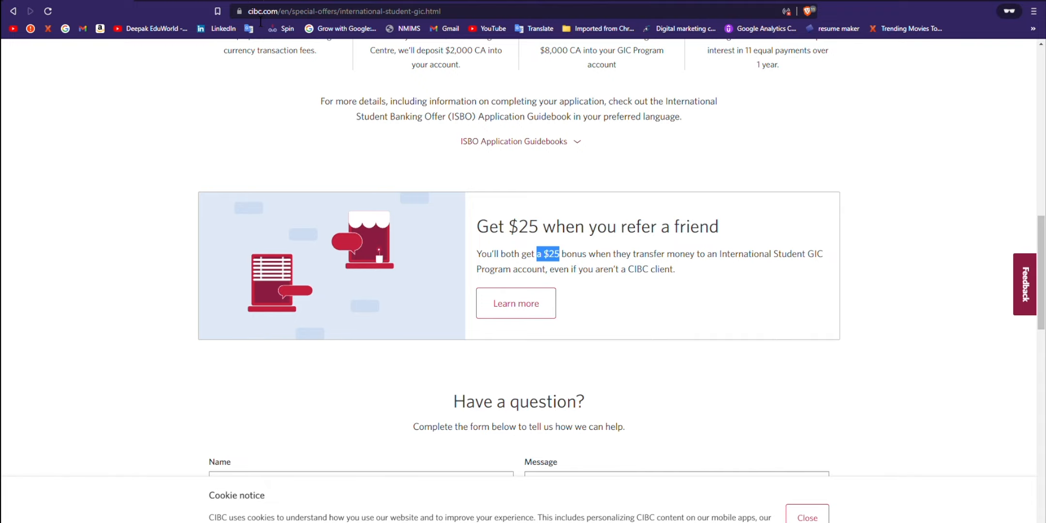
left_click_drag(253, 16, 441, 22)
scroll(357, 225, "up", 9)
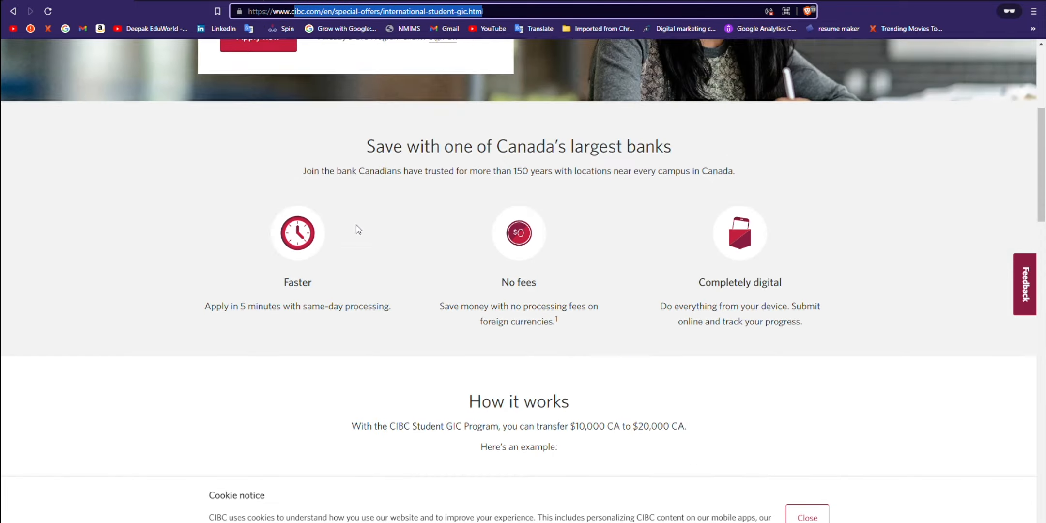
scroll(358, 228, "up", 5)
scroll(290, 227, "down", 5)
scroll(314, 237, "down", 11)
scroll(573, 229, "up", 2)
left_click(631, 255)
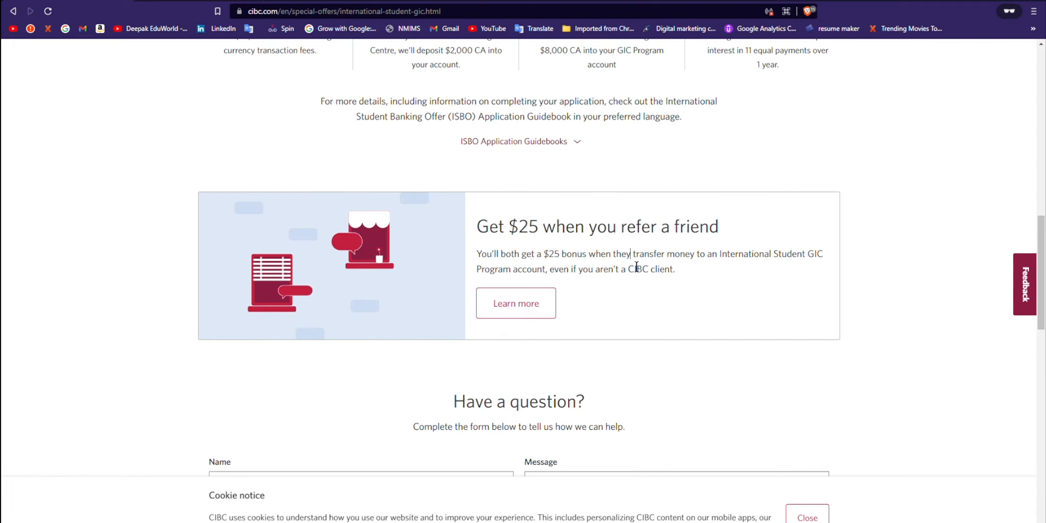
left_click_drag(479, 227, 603, 299)
left_click(704, 287)
left_click(216, 1)
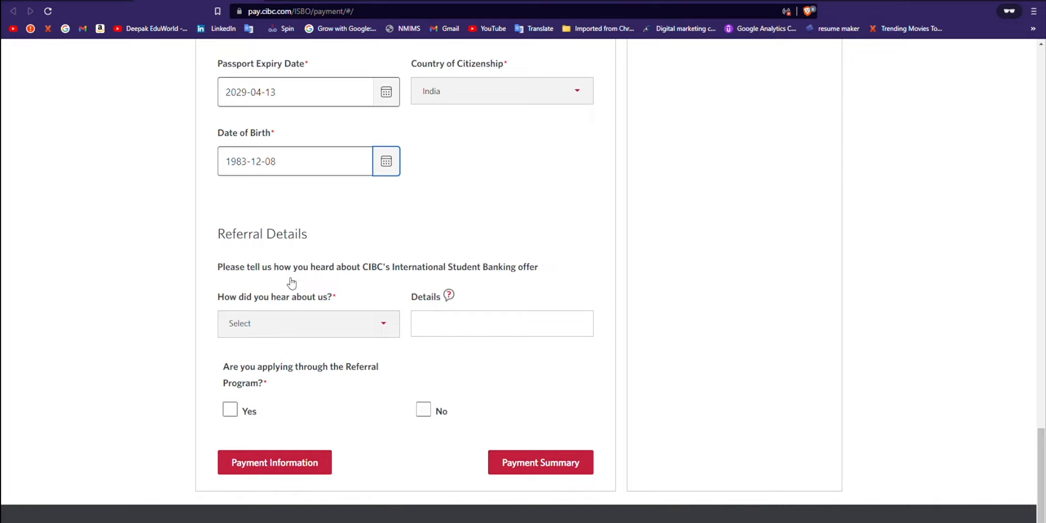
Step: Set the referral source to Friends And Family with details 'told by my friend'
left_click(299, 324)
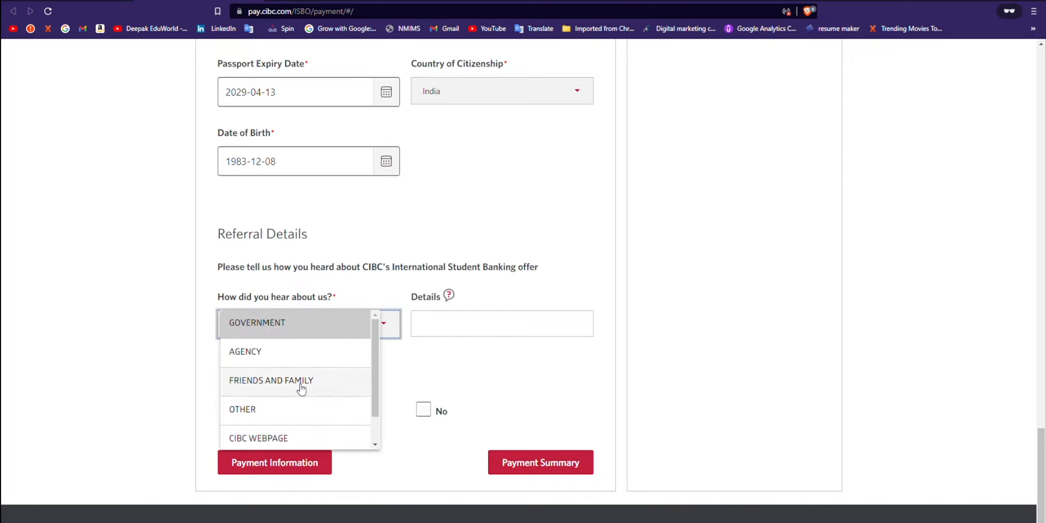
left_click(283, 381)
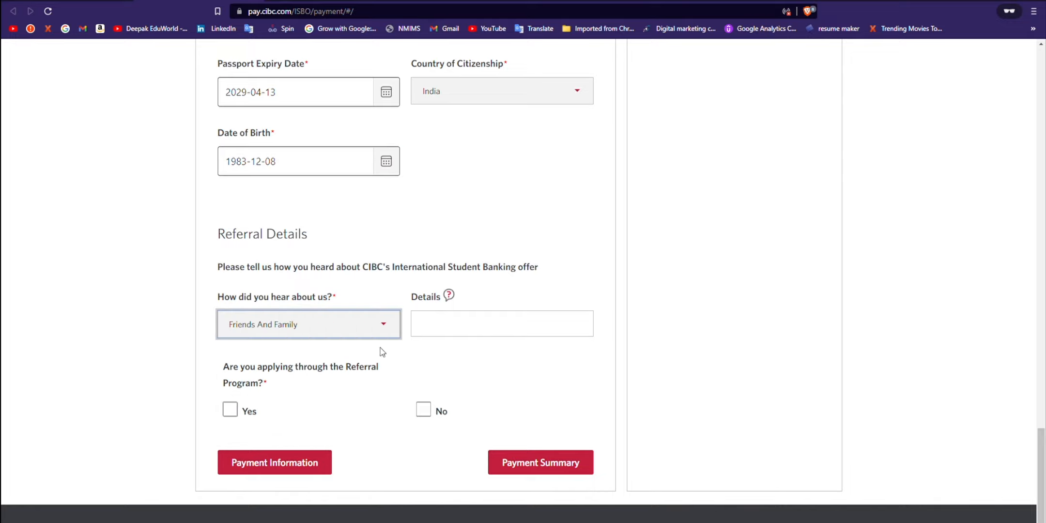
left_click(475, 325)
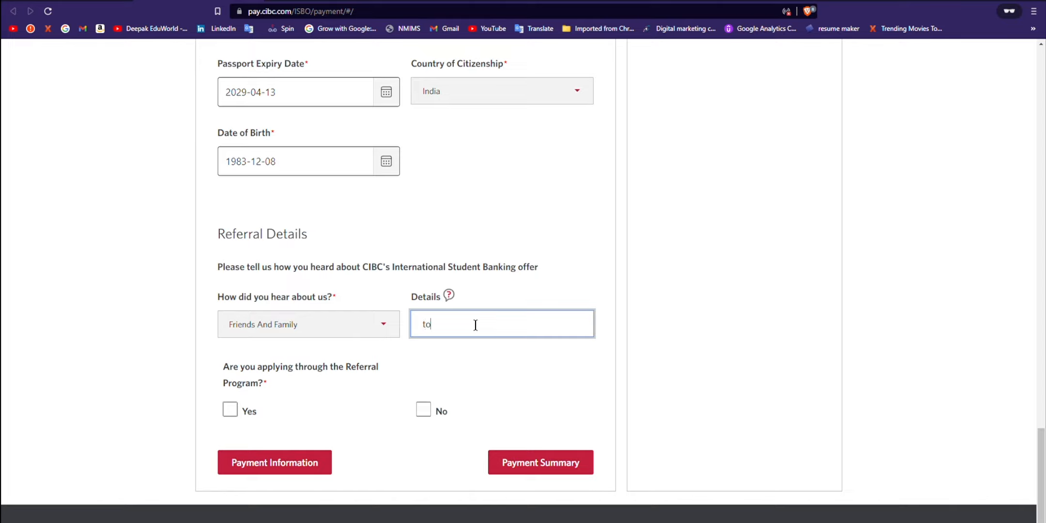
type("told by my friend")
left_click(226, 411)
Step: Answer Yes to the Referral Program, enter the referrer's e-mail, and continue to the summary
left_click(231, 411)
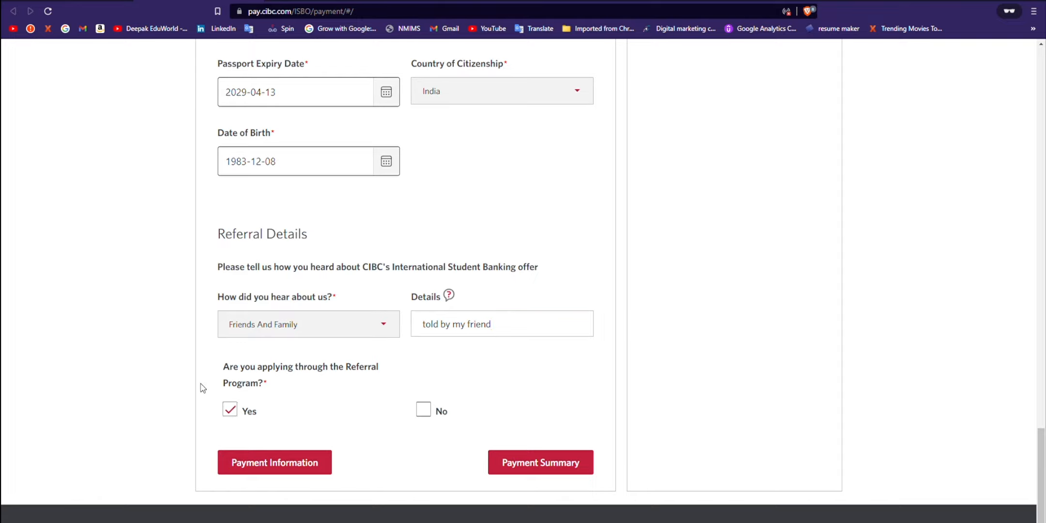
left_click(266, 472)
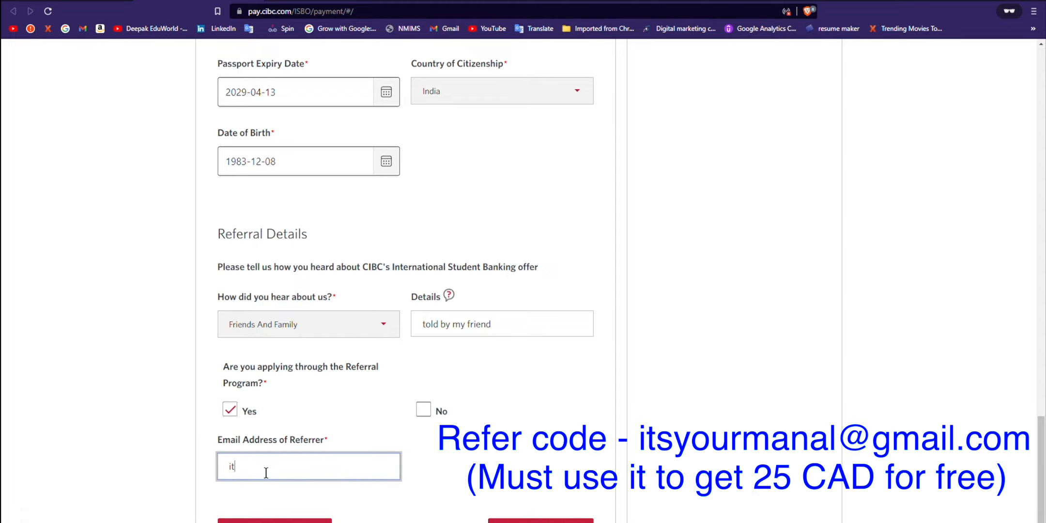
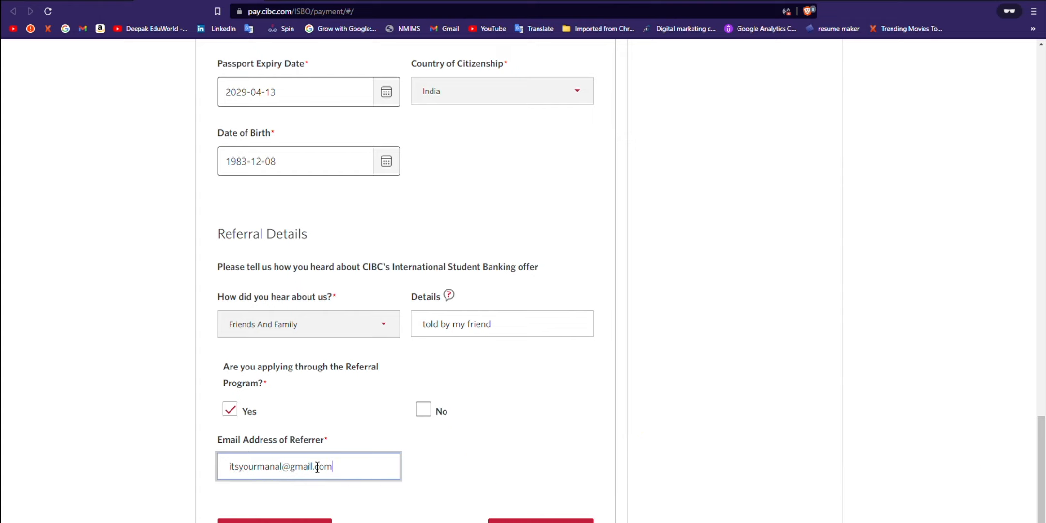
scroll(339, 466, "down", 2)
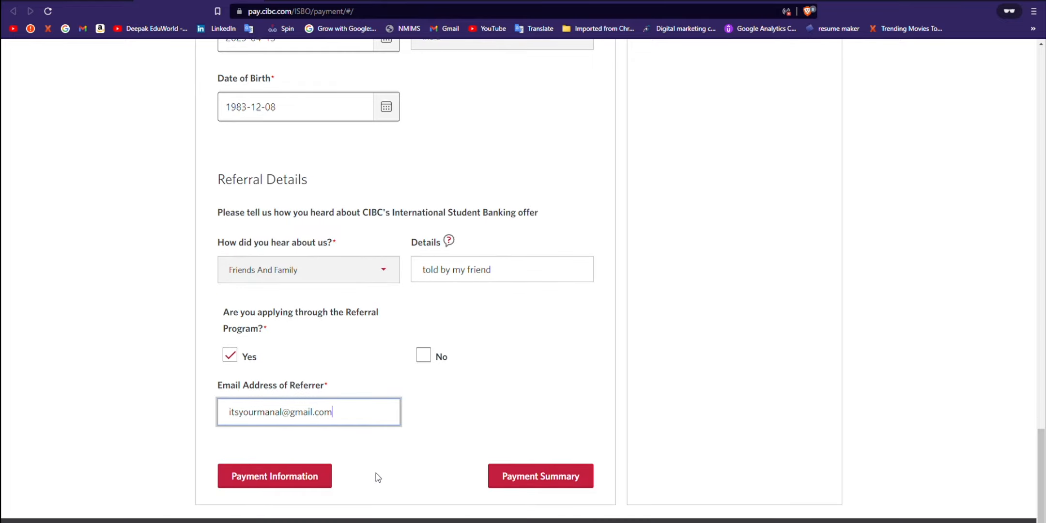
left_click(535, 476)
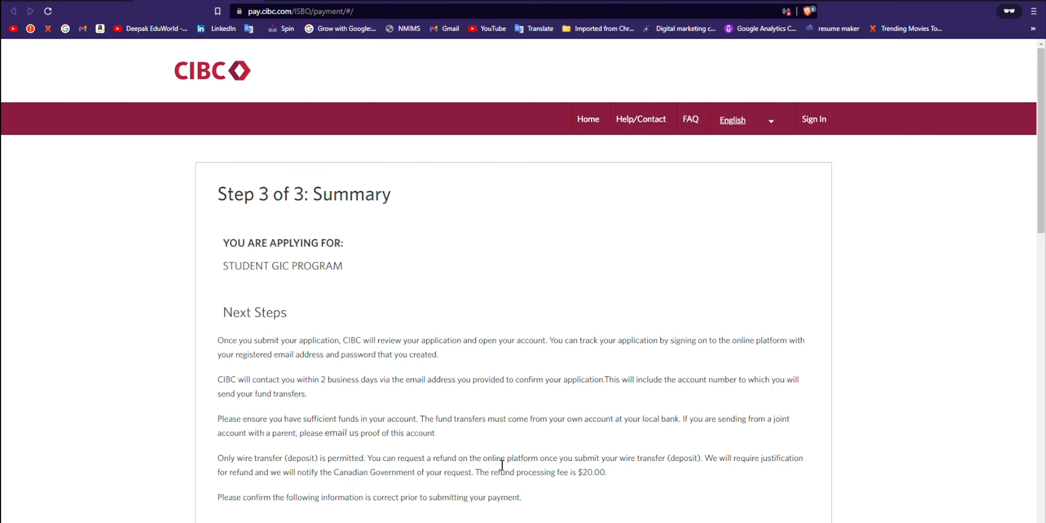
Step: Review the Step 3 summary and agree to the terms and Privacy Consent
scroll(492, 466, "down", 3)
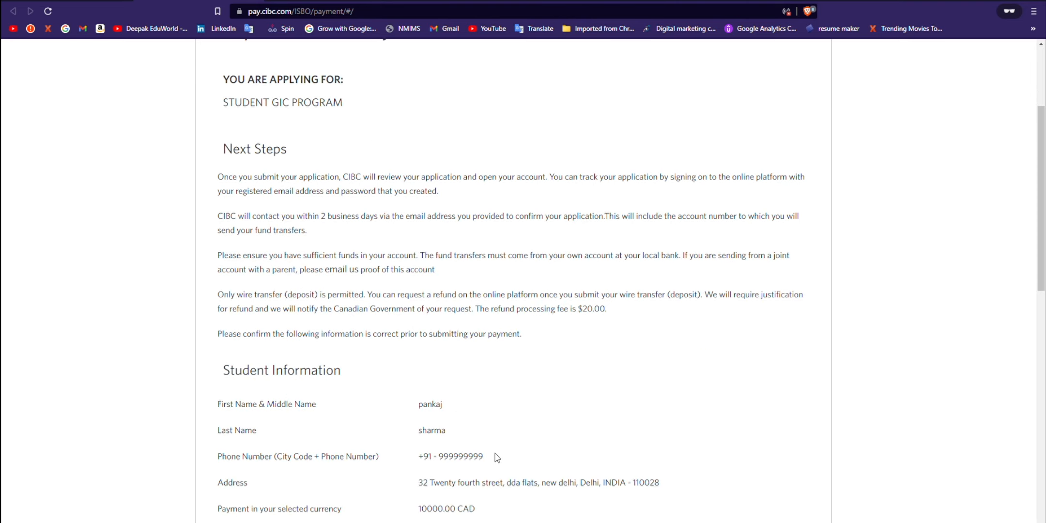
scroll(498, 459, "up", 3)
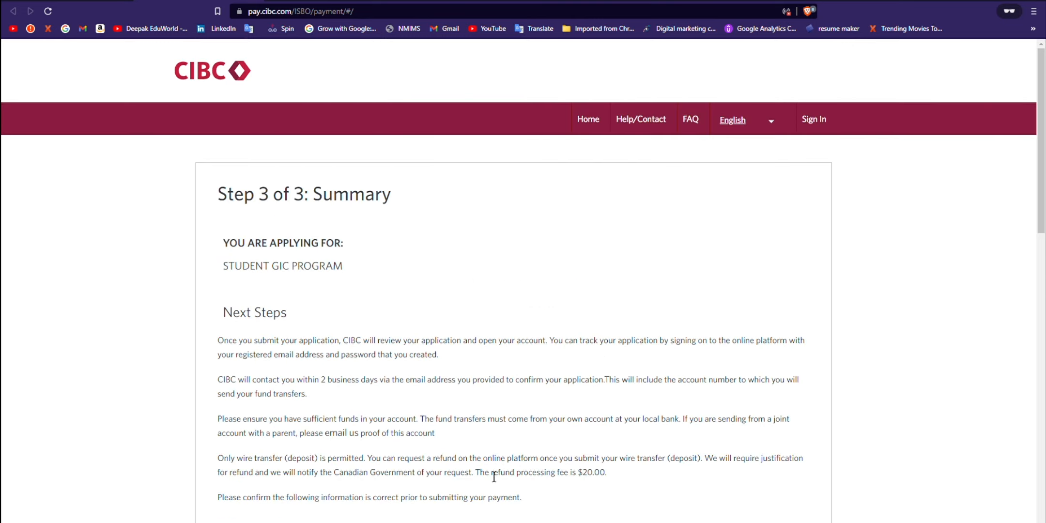
scroll(488, 482, "down", 2)
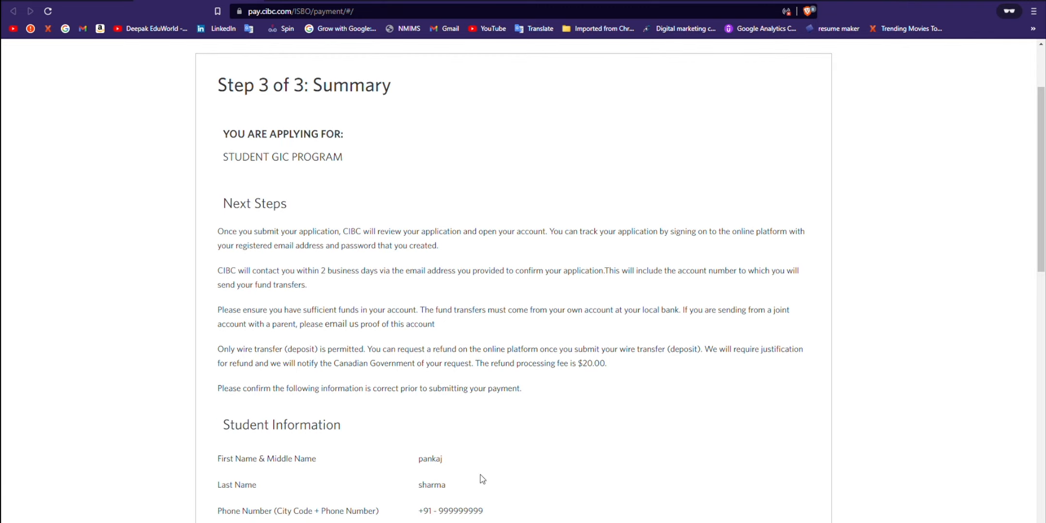
scroll(357, 261, "up", 2)
triple_click(343, 217)
scroll(439, 378, "down", 10)
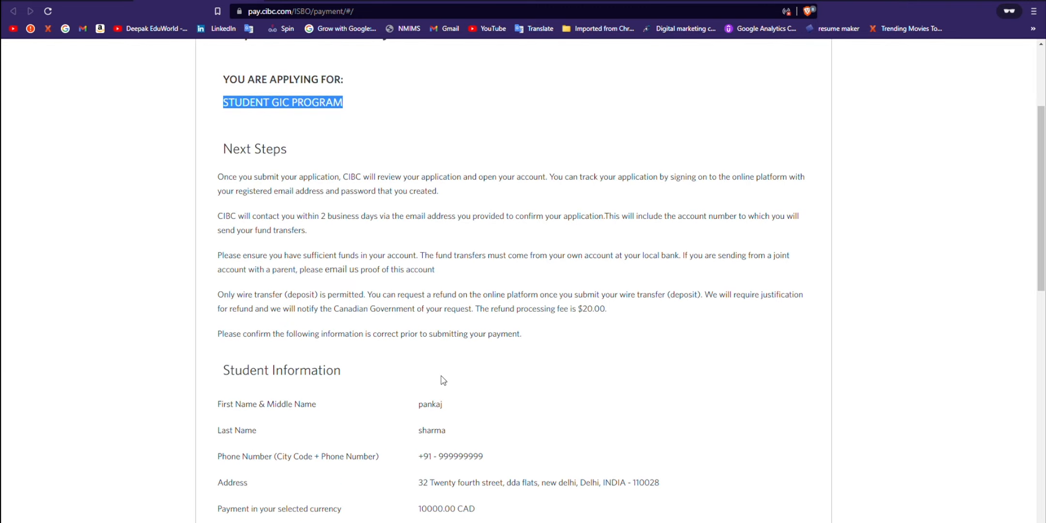
scroll(450, 336, "down", 5)
scroll(441, 332, "up", 2)
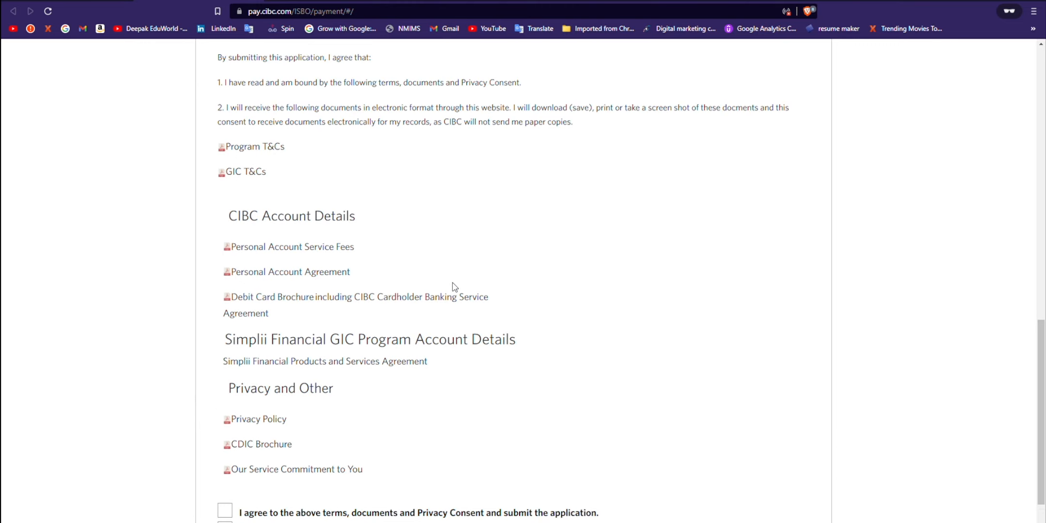
scroll(329, 387, "down", 2)
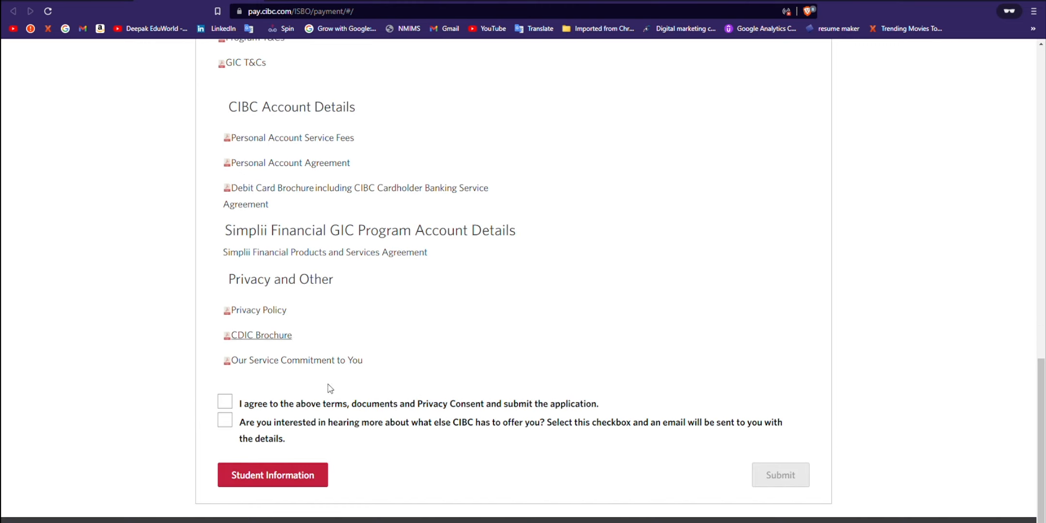
left_click(224, 405)
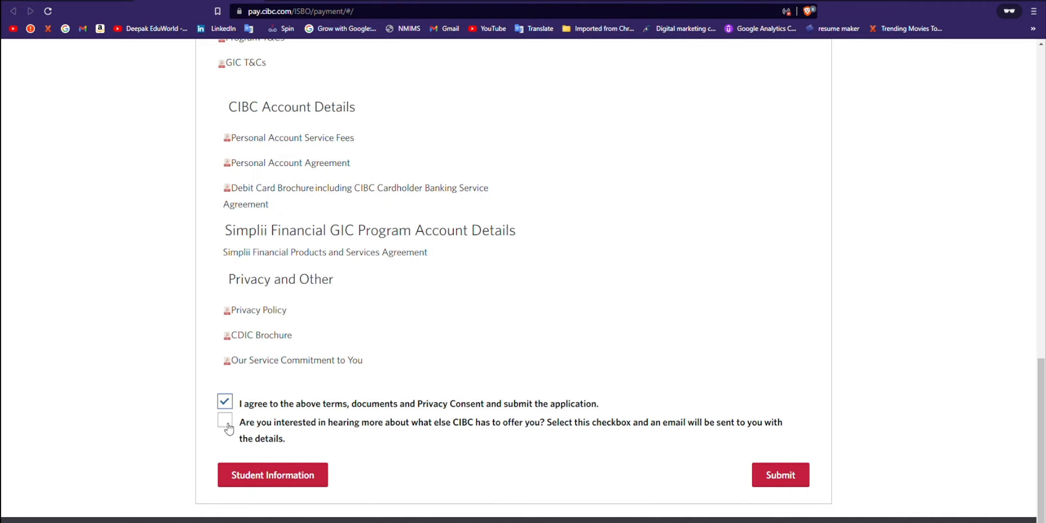
Step: Submit the Student GIC application
triple_click(228, 426)
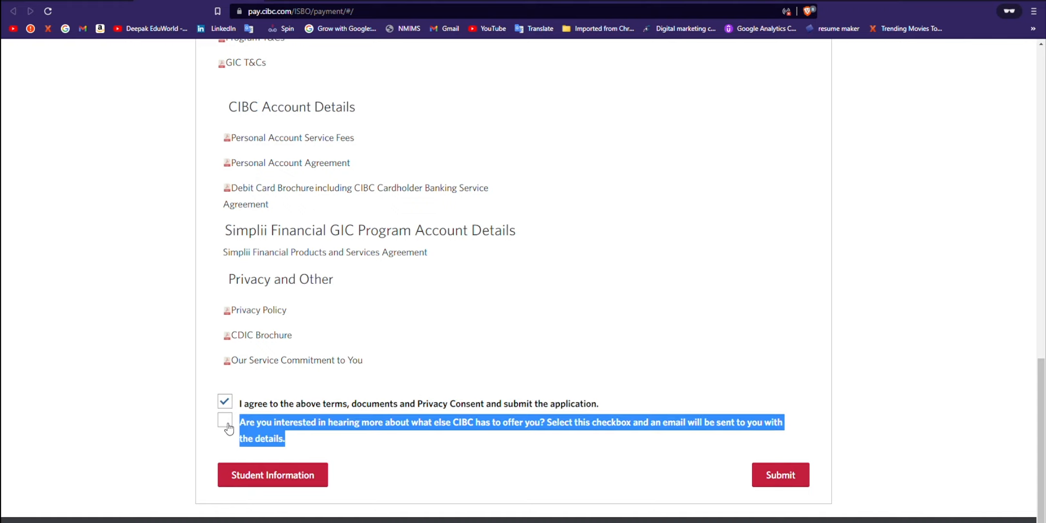
left_click(716, 479)
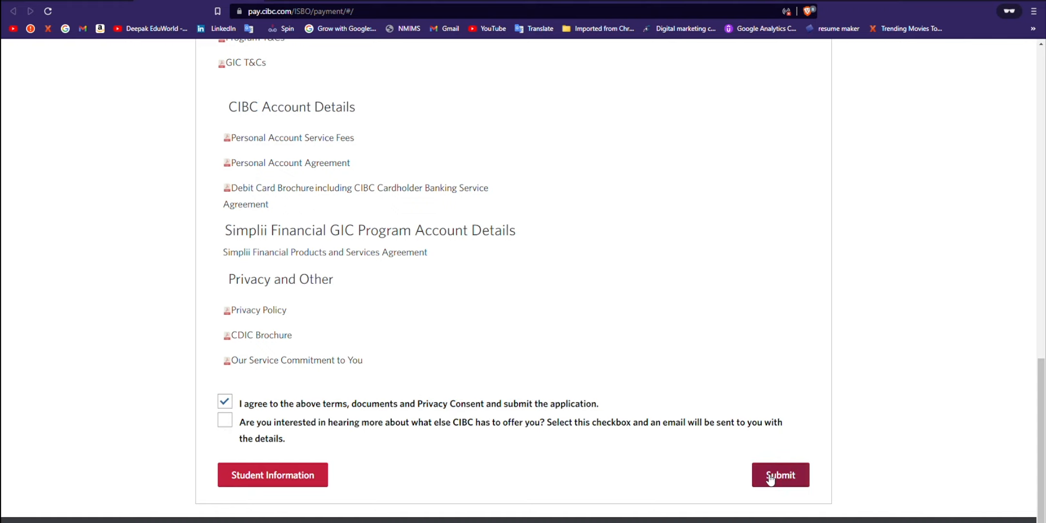
left_click(768, 476)
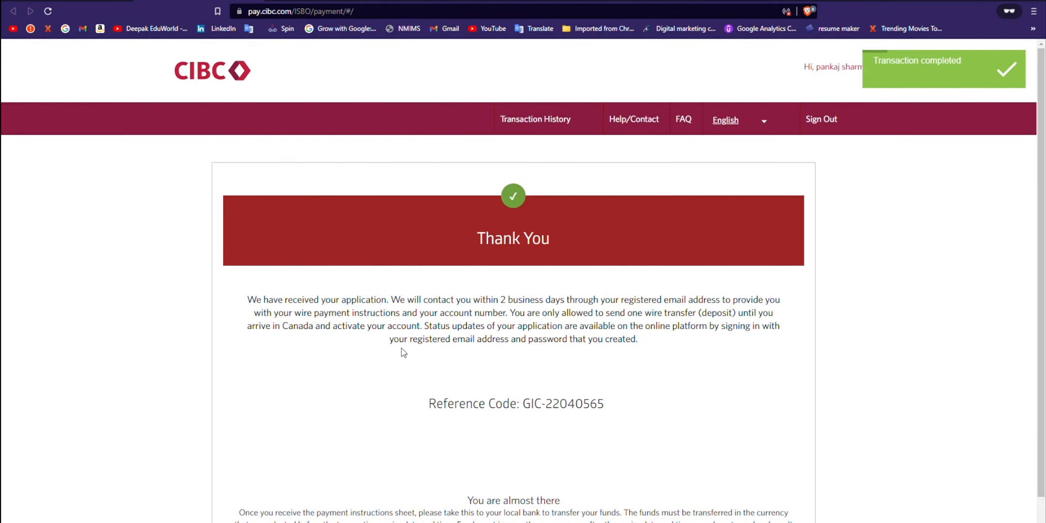
Step: Highlight the GIC reference code and the wire payment instructions sentence on the Thank You page
scroll(403, 353, "down", 1)
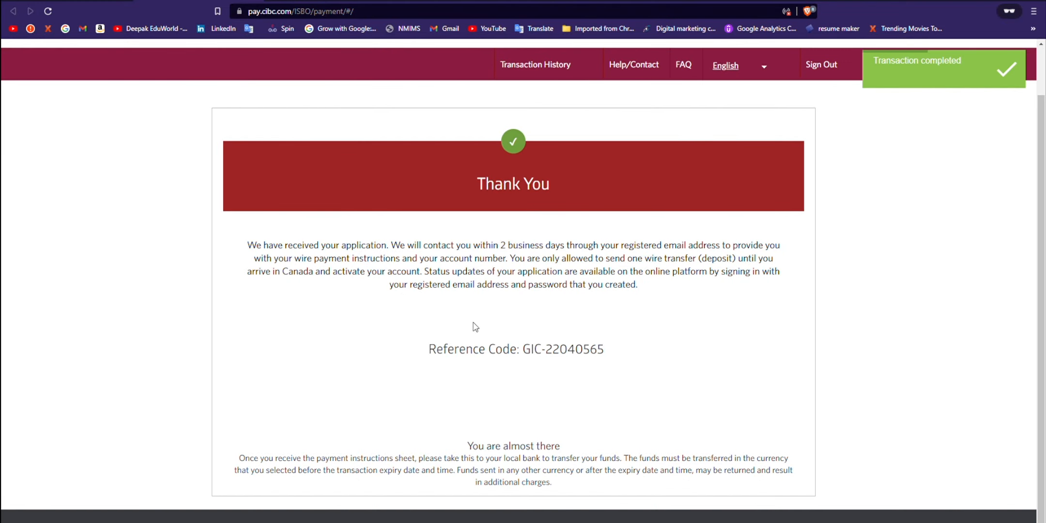
left_click_drag(420, 349, 625, 351)
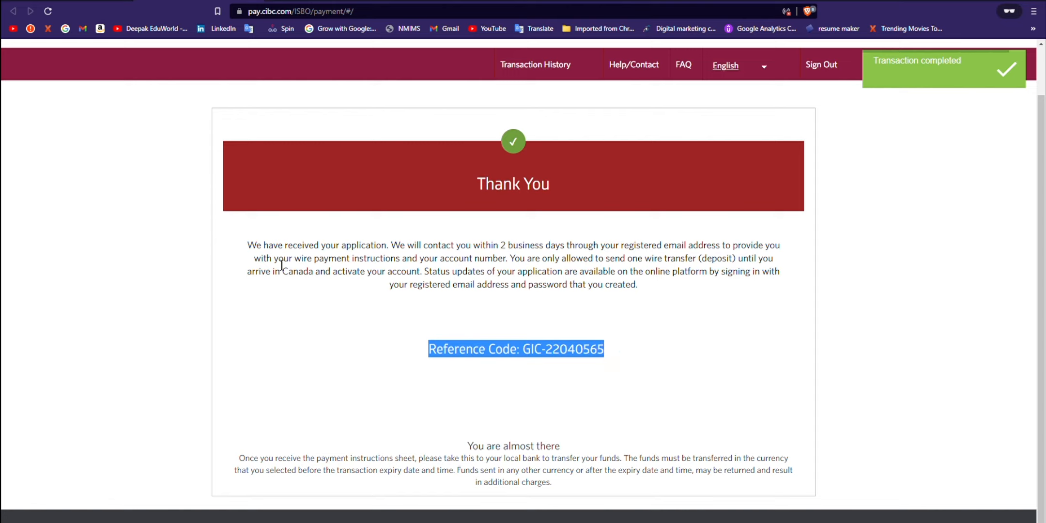
mouse_move(262, 266)
left_mouse_down()
mouse_move(516, 269)
mouse_move(272, 264)
left_mouse_up()
left_click(516, 269)
left_click(308, 269)
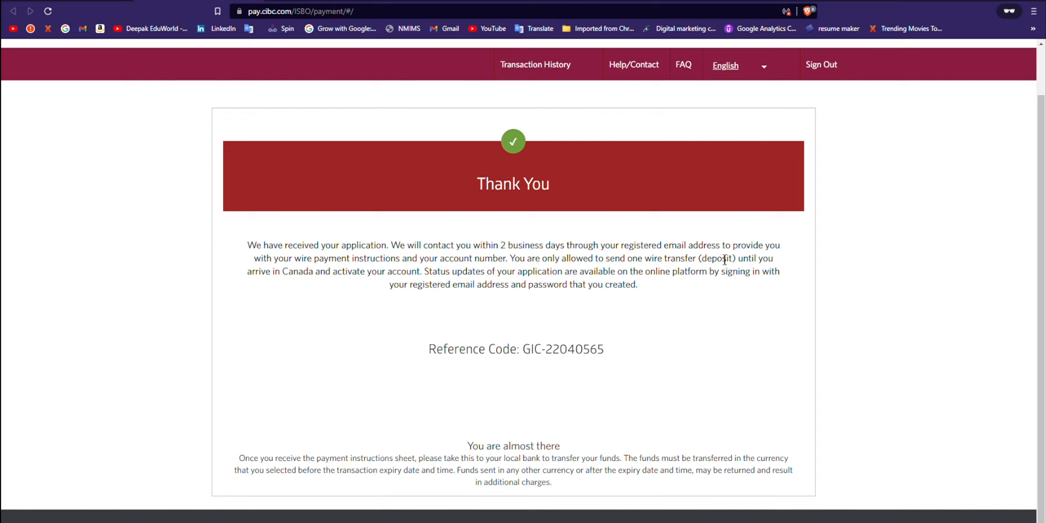
left_click_drag(295, 263, 505, 265)
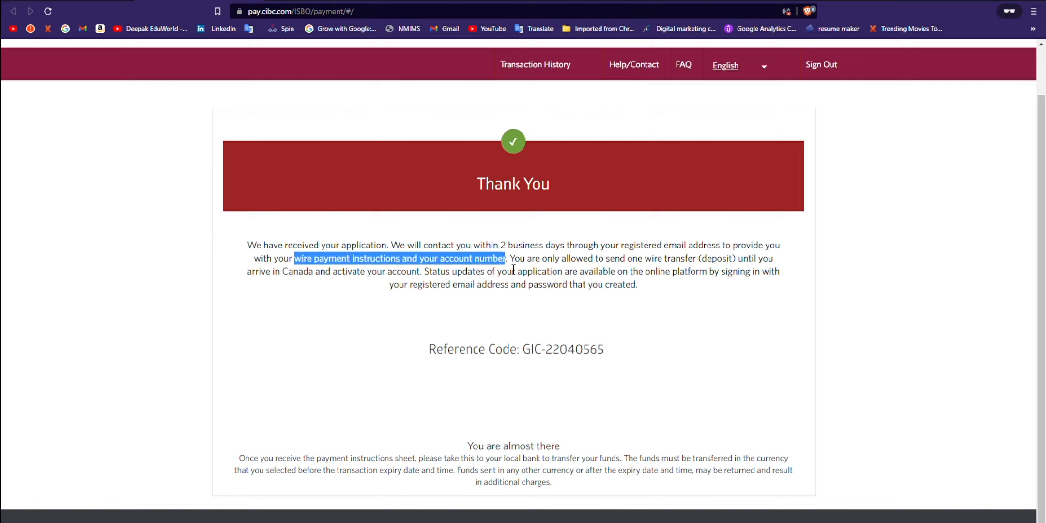